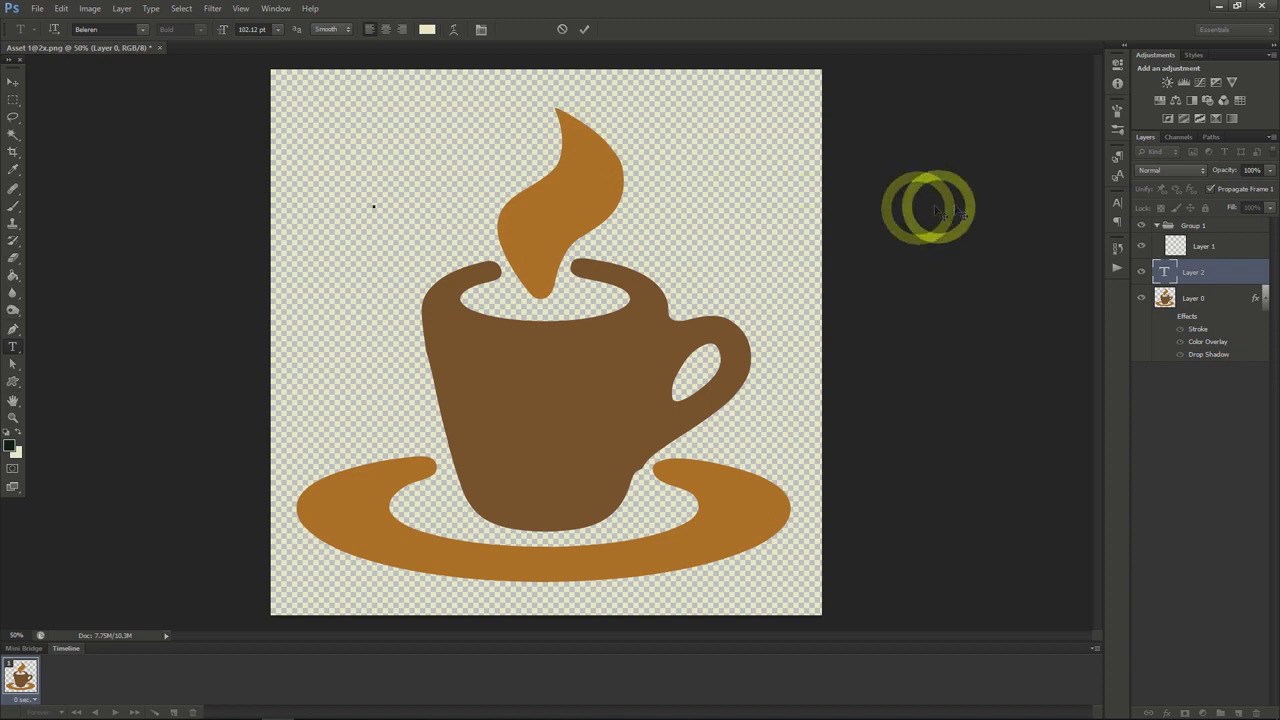
Enter the text "Anything I want" across the steam in the upper part of the canvas
{"action": "left_click", "coordinate": [1117, 204]}
{"action": "type", "text": "A"}
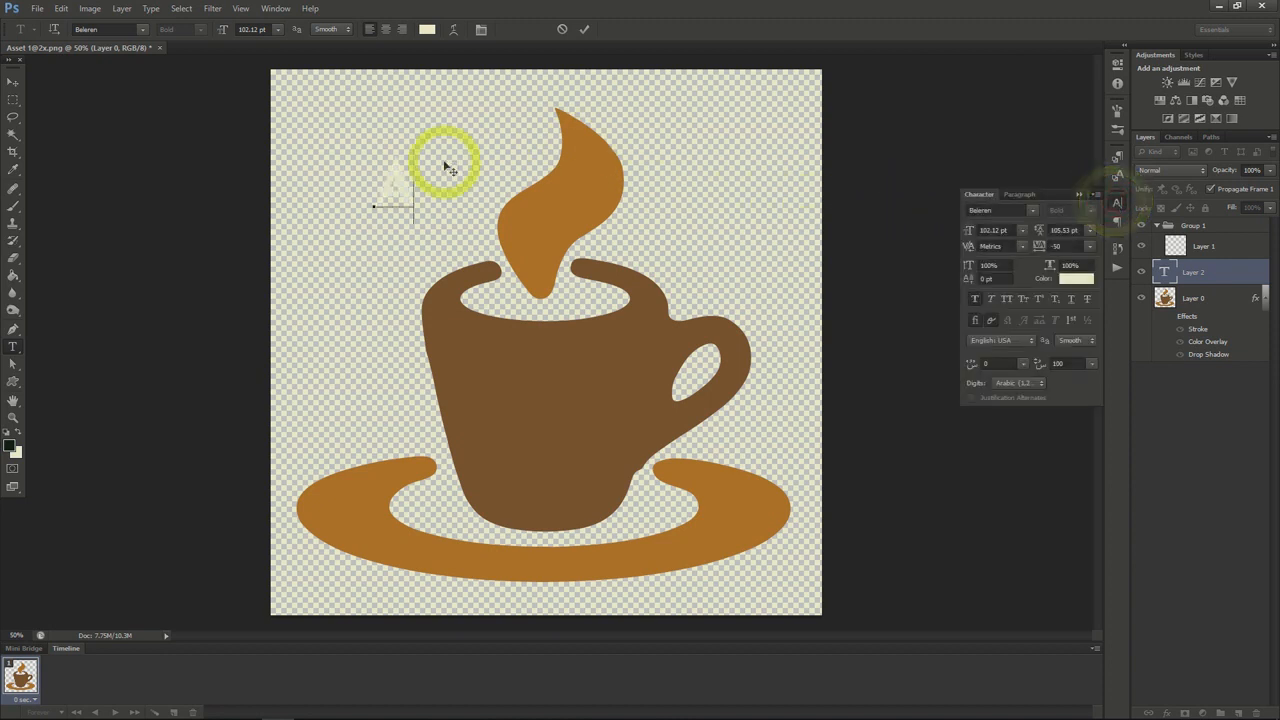
{"action": "type", "text": "nything I want"}
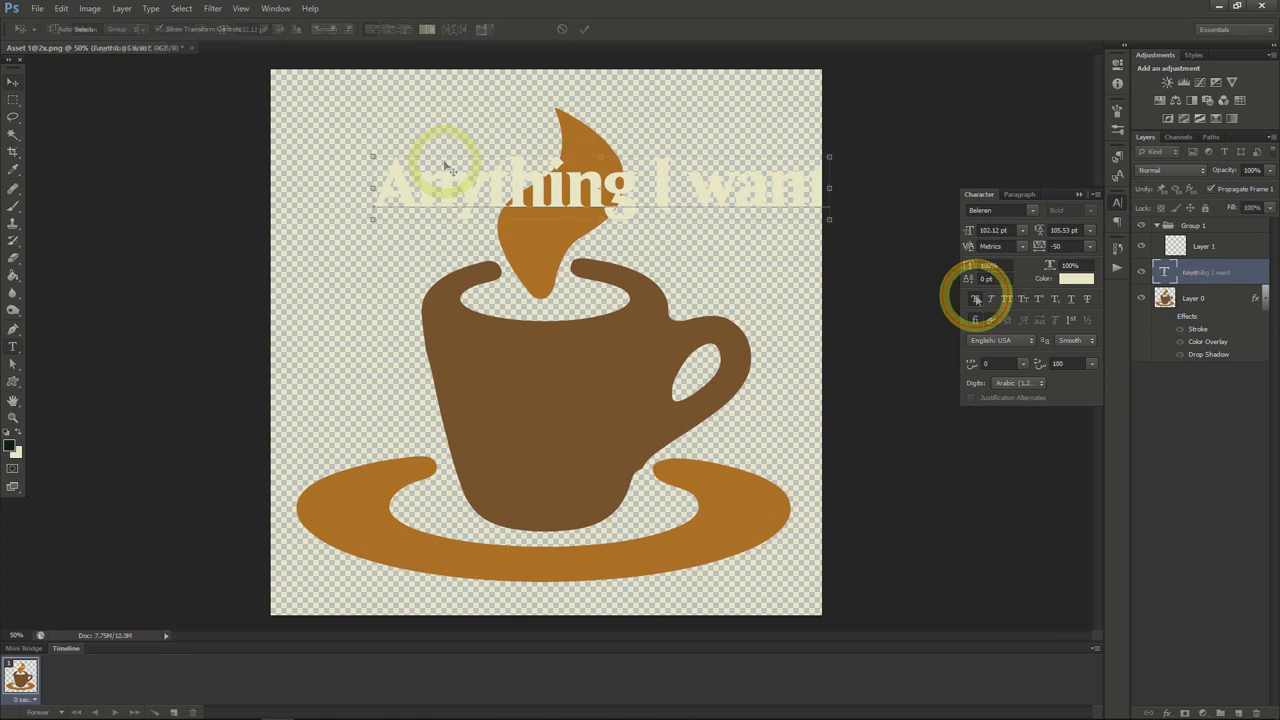
Try faux bold, faux italic, underline, all caps and small caps on the "Anything I want" text
{"action": "left_click", "coordinate": [976, 299]}
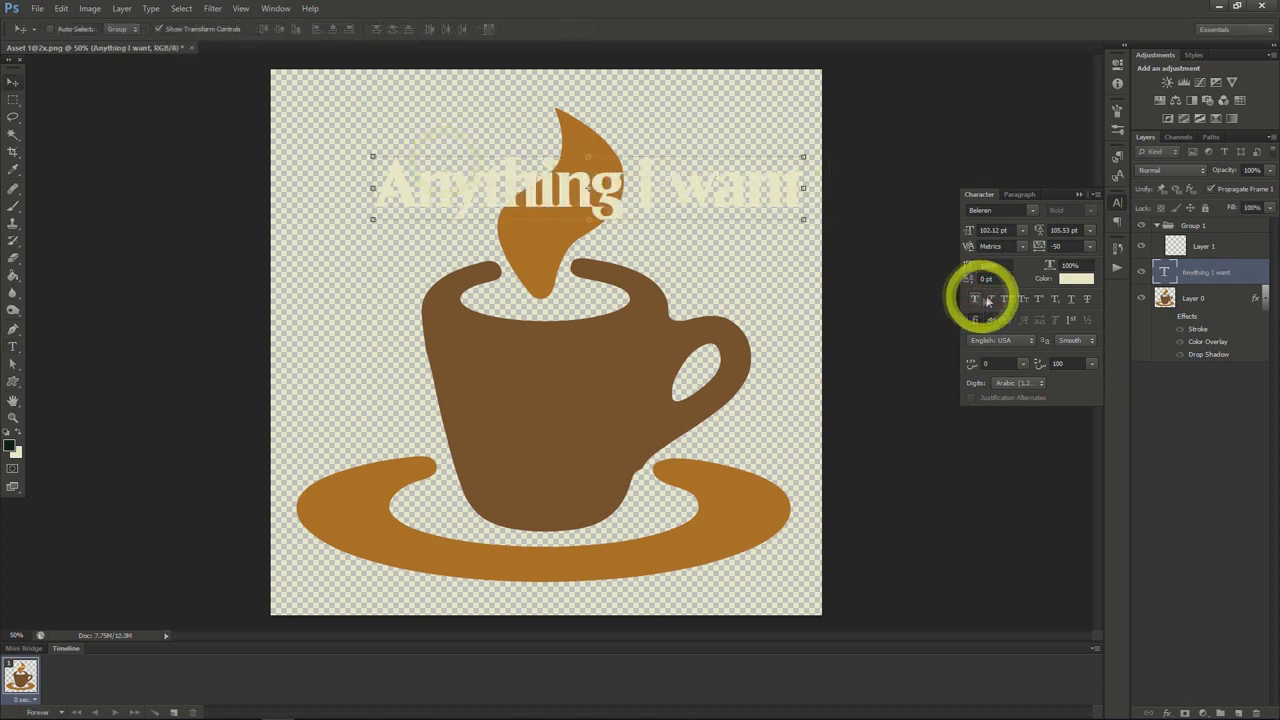
{"action": "left_click", "coordinate": [990, 300]}
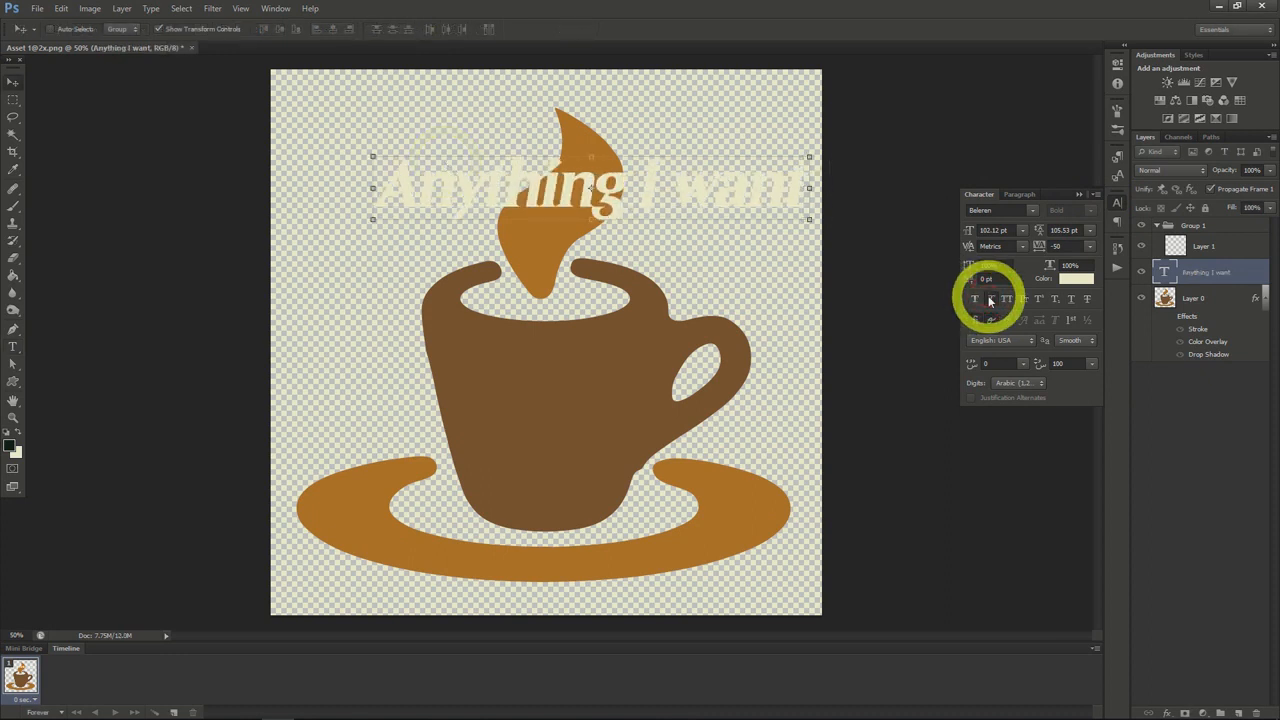
{"action": "left_click", "coordinate": [1070, 302]}
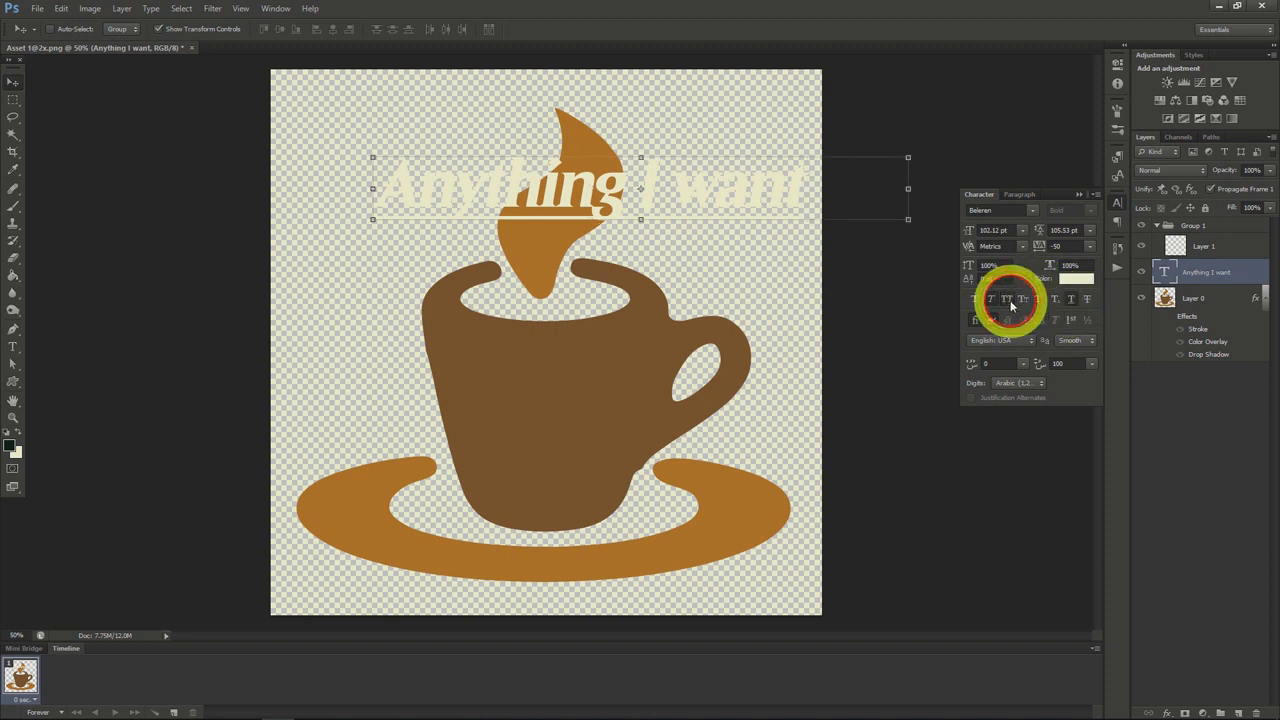
{"action": "left_click", "coordinate": [1008, 300]}
{"action": "left_click", "coordinate": [1023, 301]}
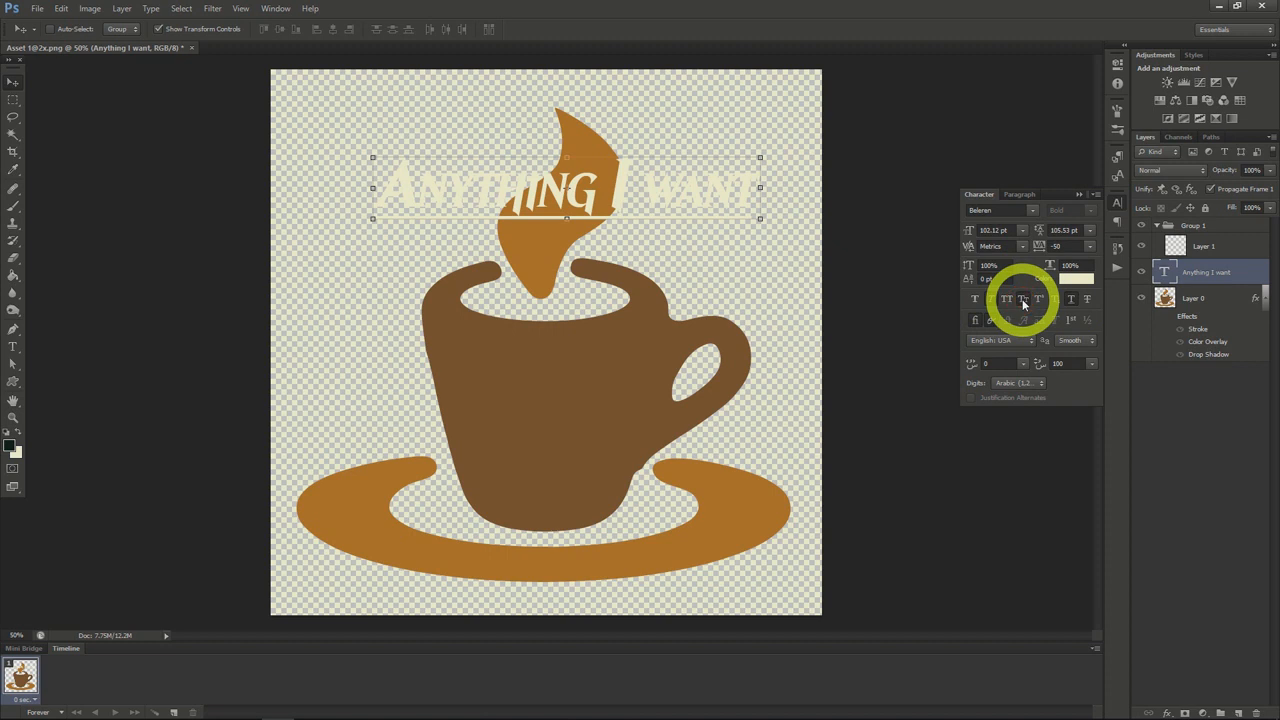
{"action": "left_click", "coordinate": [1023, 301]}
{"action": "left_click", "coordinate": [1070, 301]}
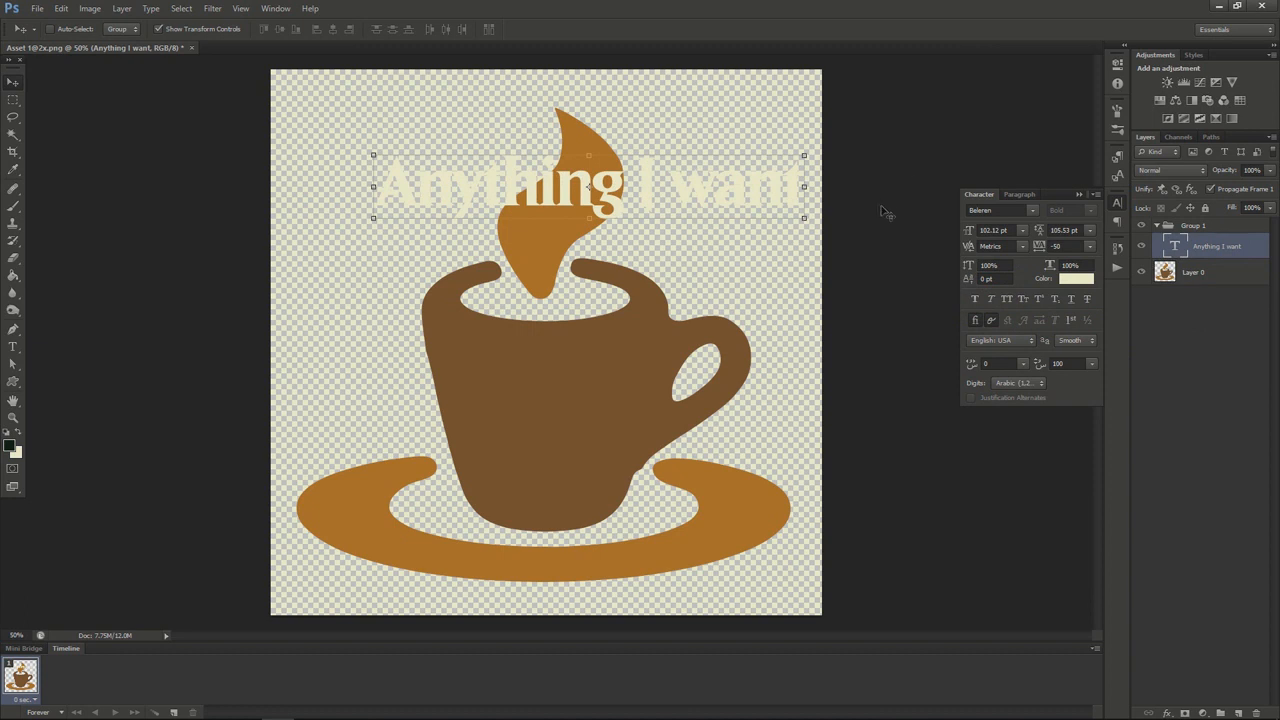
Set the colour of the "Anything I want" text to teal 078787
{"action": "left_click", "coordinate": [1073, 280]}
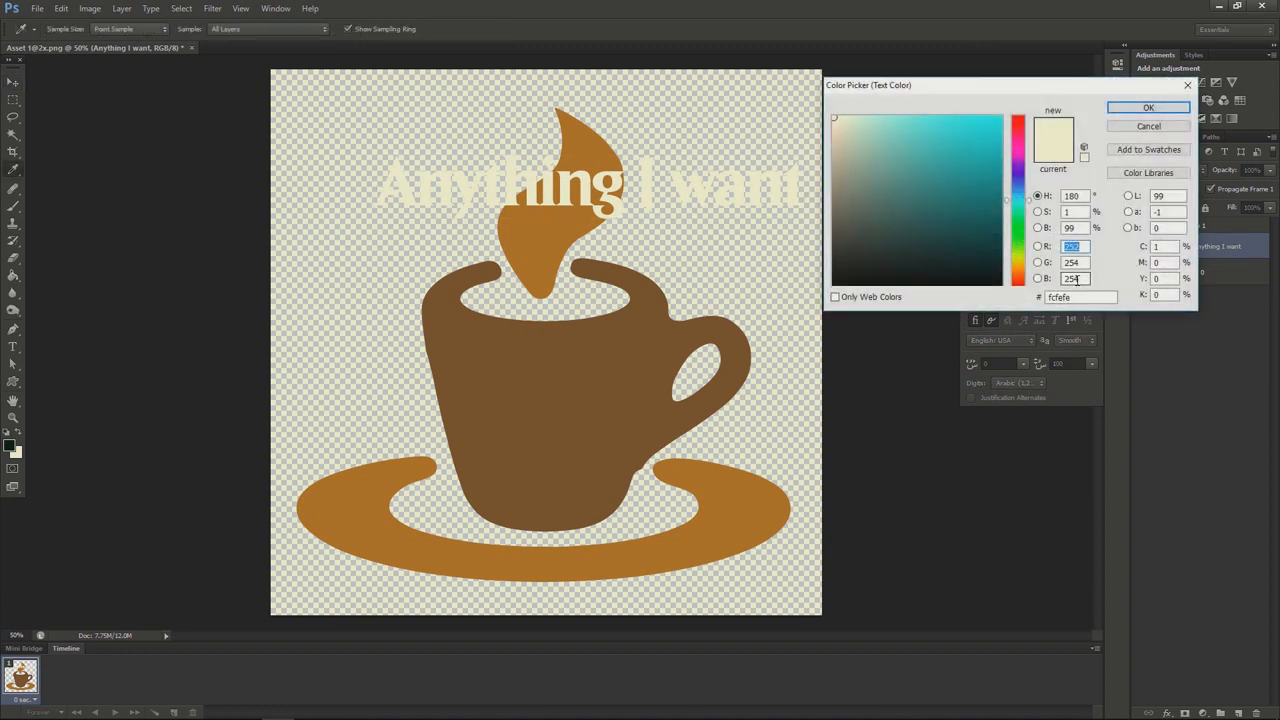
{"action": "left_click", "coordinate": [995, 197]}
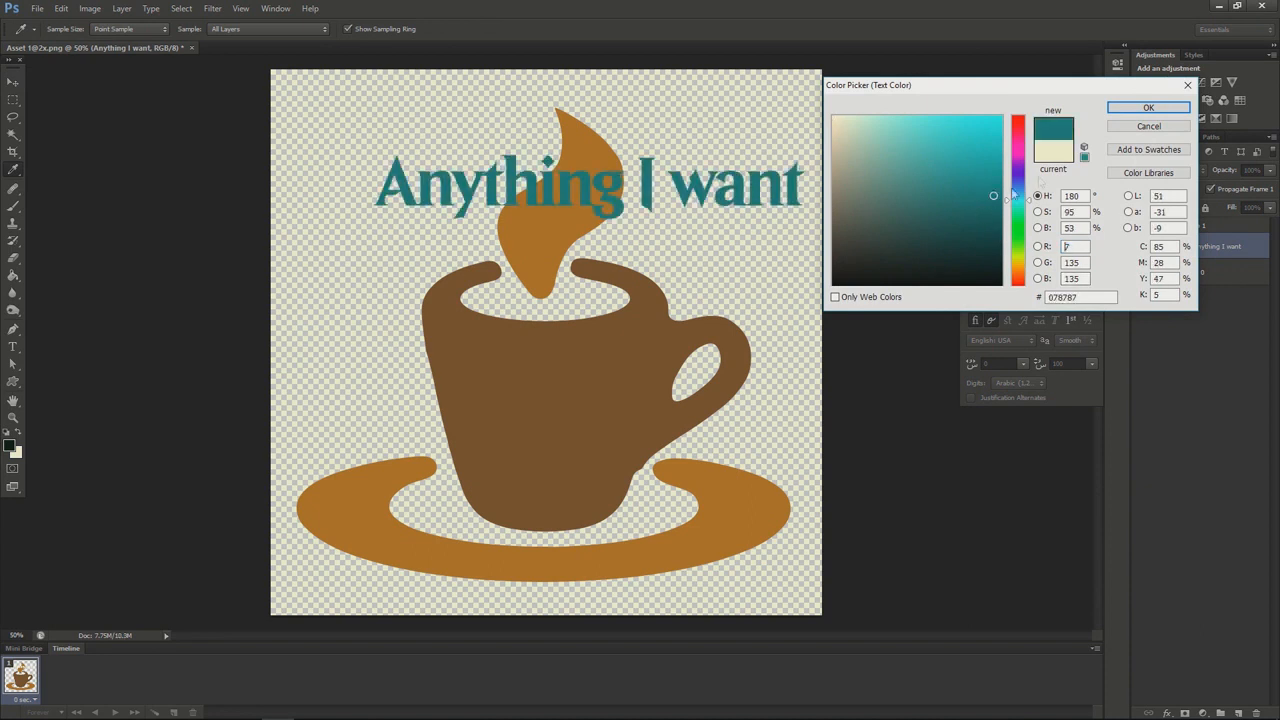
{"action": "left_click", "coordinate": [1128, 109]}
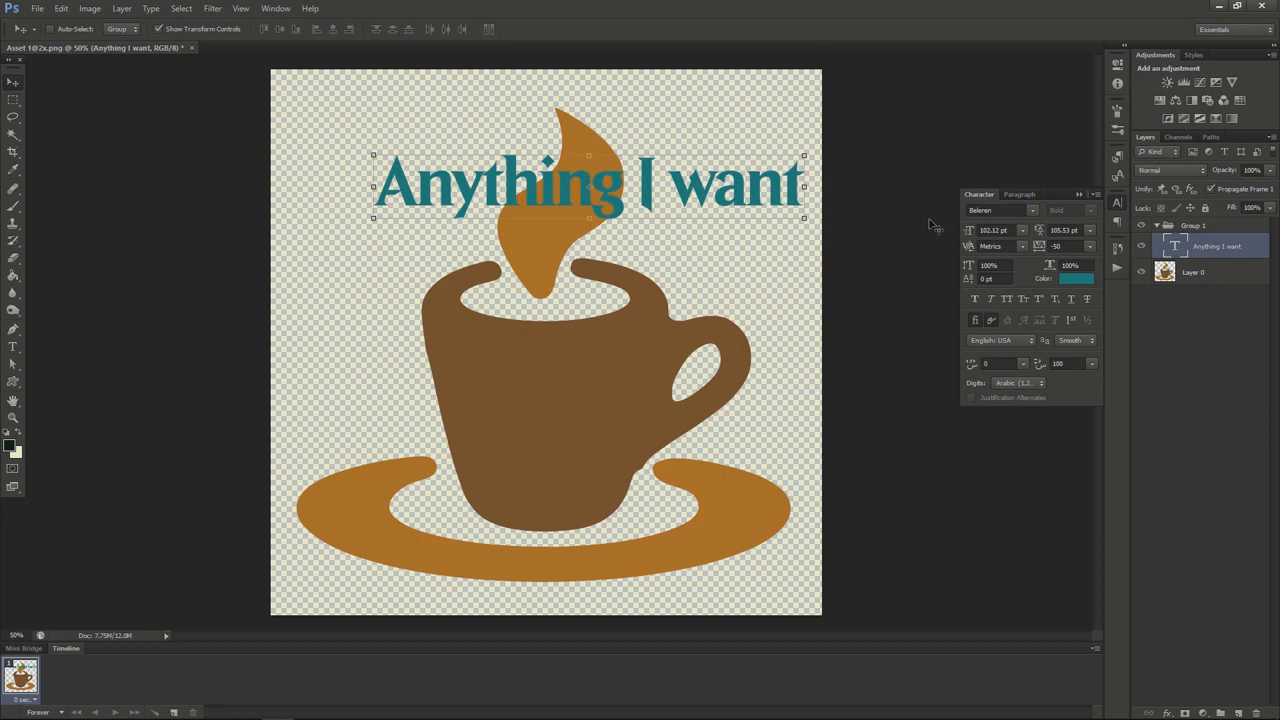
Load the "Anything I want" letter shapes as a selection and centre-align the text's paragraph
{"action": "left_click", "coordinate": [1177, 251], "text": "ctrl"}
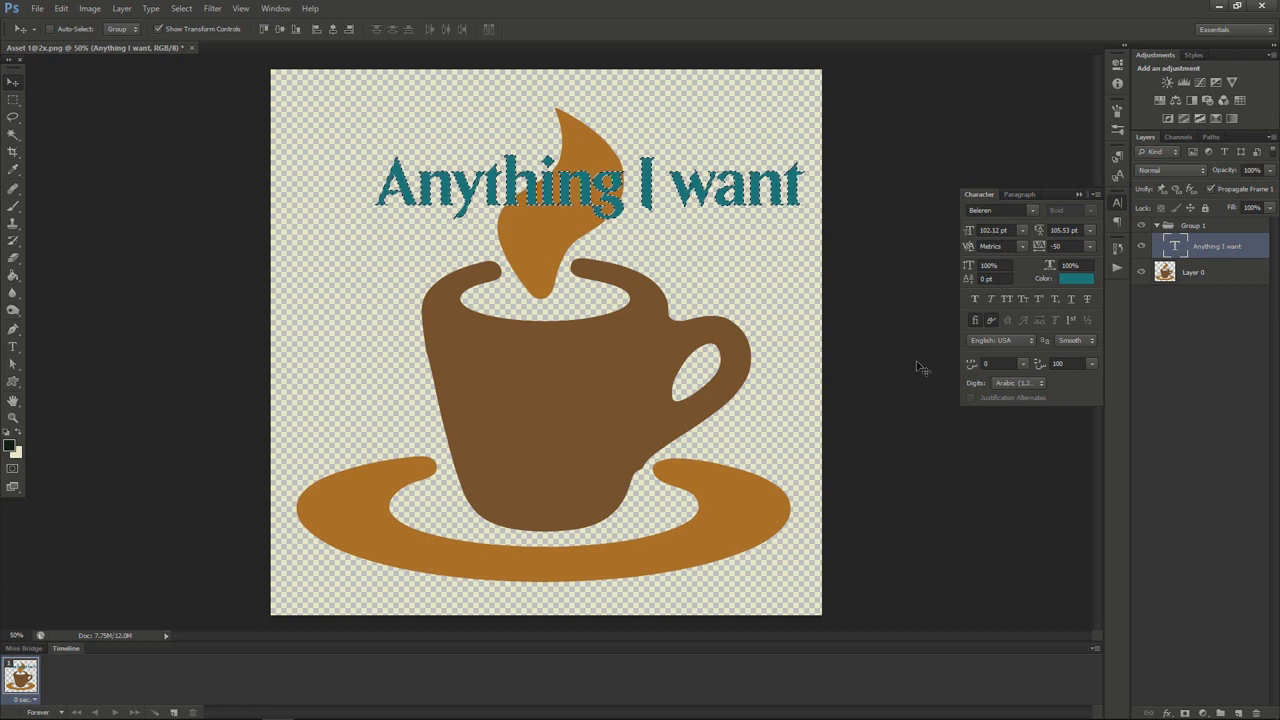
{"action": "left_click", "coordinate": [1022, 195]}
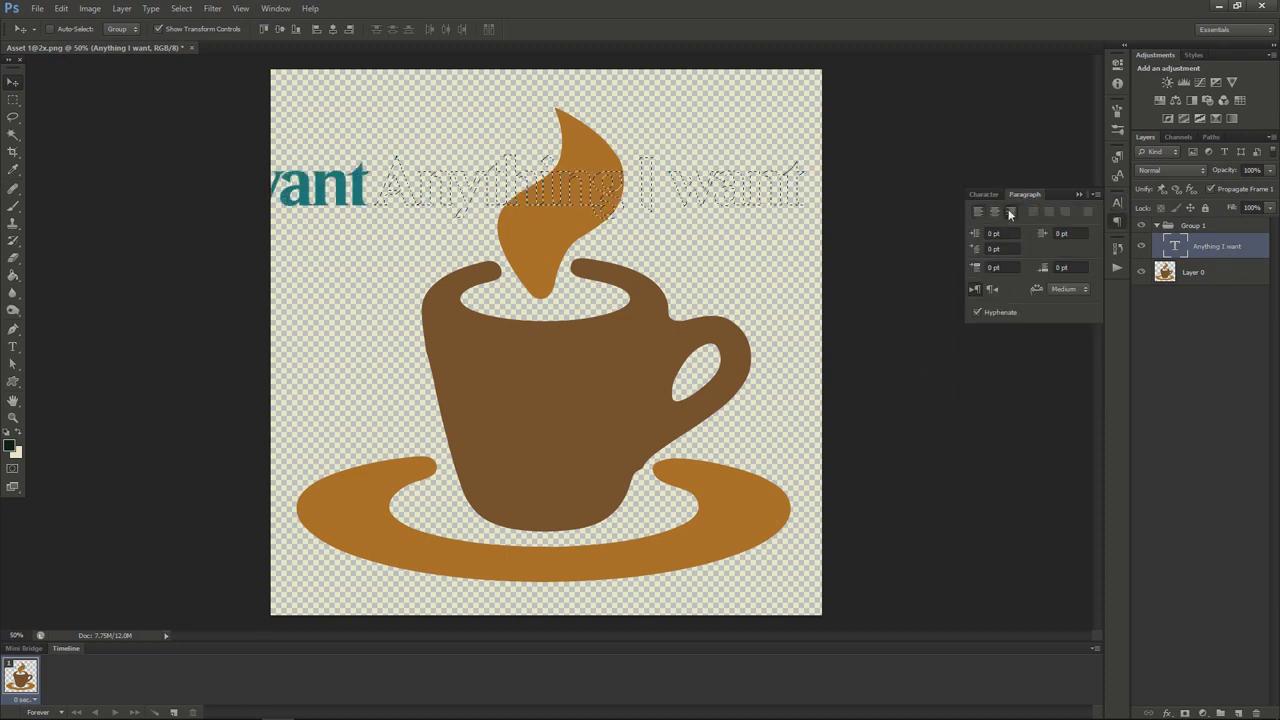
{"action": "left_click", "coordinate": [994, 212]}
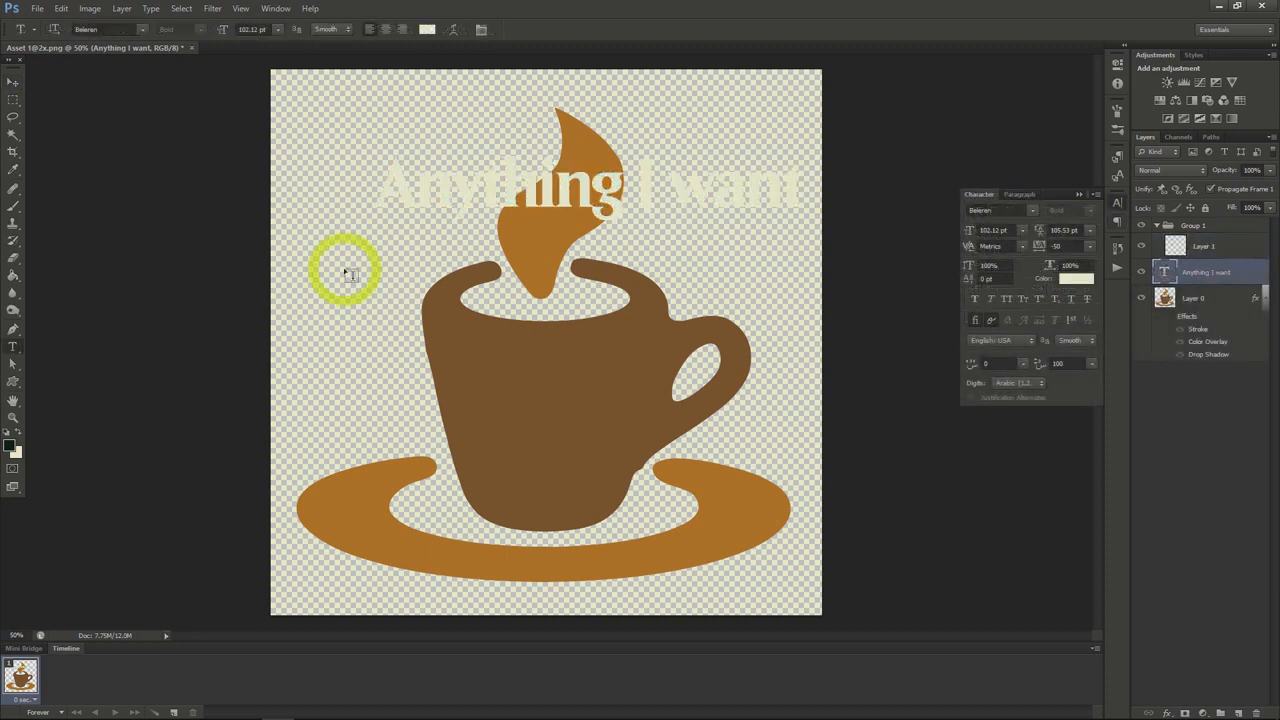
Create a paragraph text box over the upper half of the cup containing "exclusively into text"
{"action": "left_click_drag", "start_coordinate": [345, 271], "coordinate": [691, 460]}
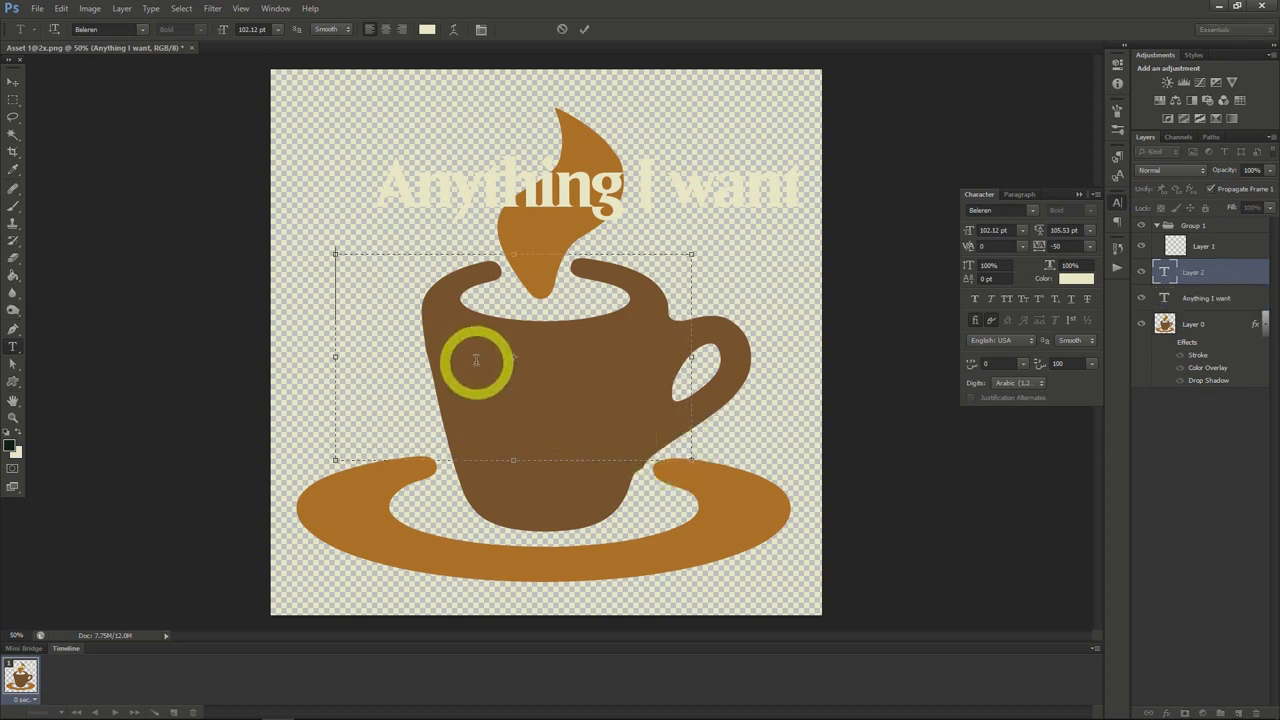
{"action": "type", "text": "excl"}
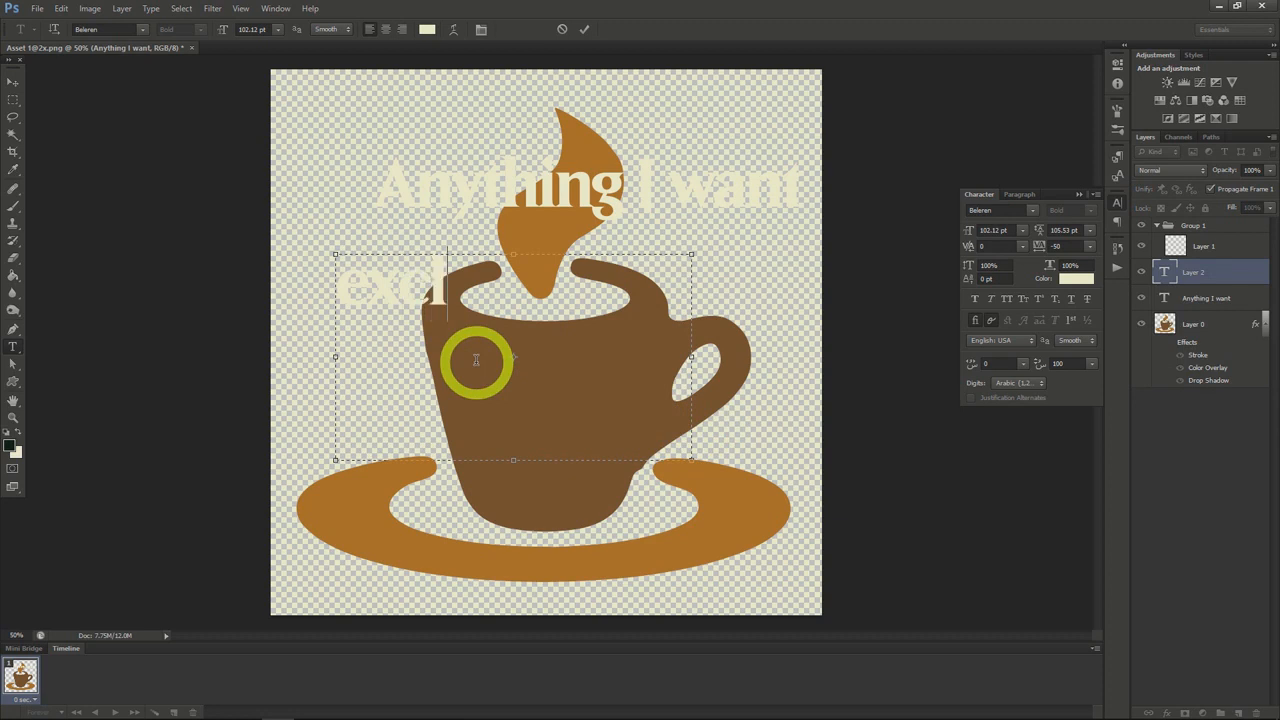
{"action": "type", "text": "usively into text"}
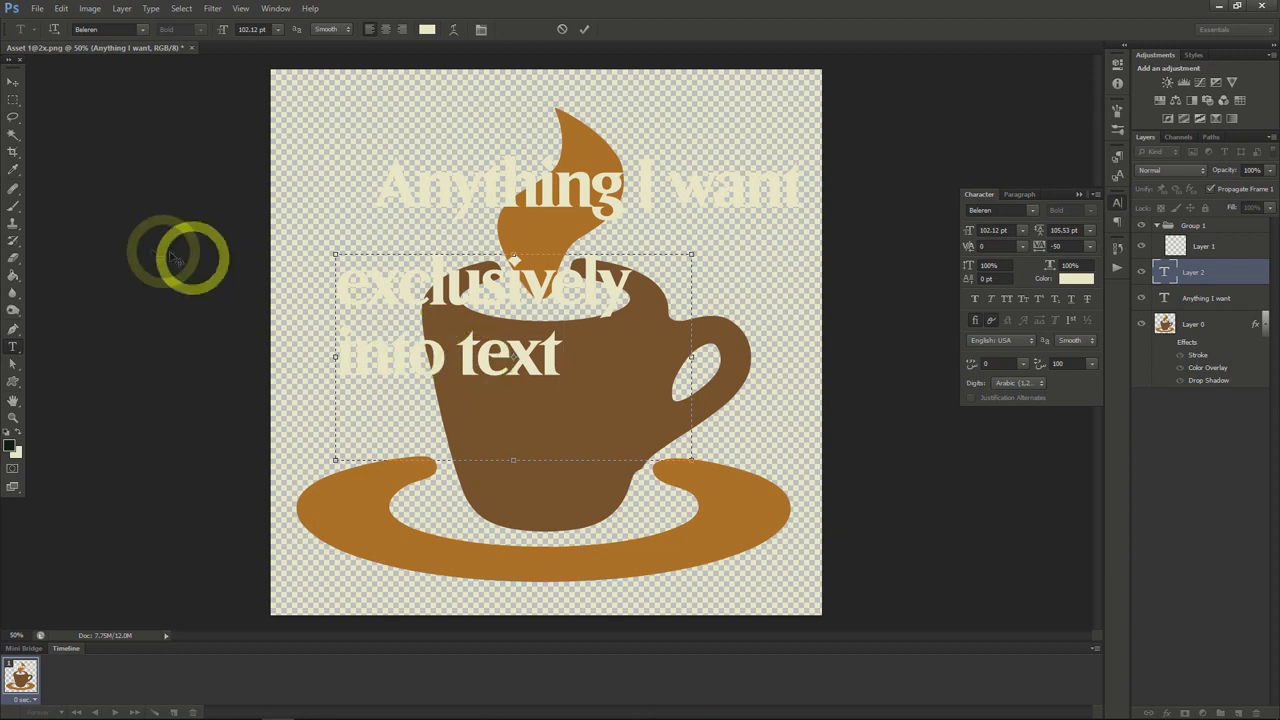
{"action": "left_click", "coordinate": [13, 84]}
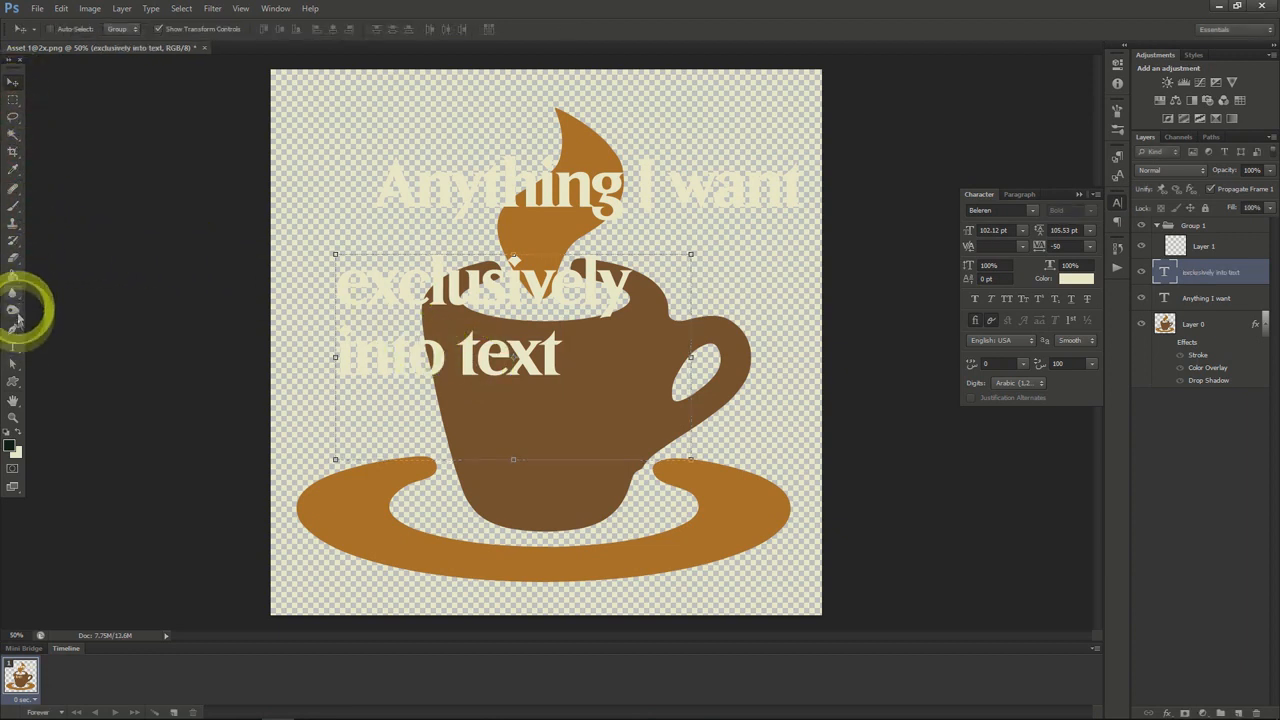
Add the vertical text "Vertical text" running down over the cup handle with the Vertical Type Tool
{"action": "left_click", "coordinate": [15, 349]}
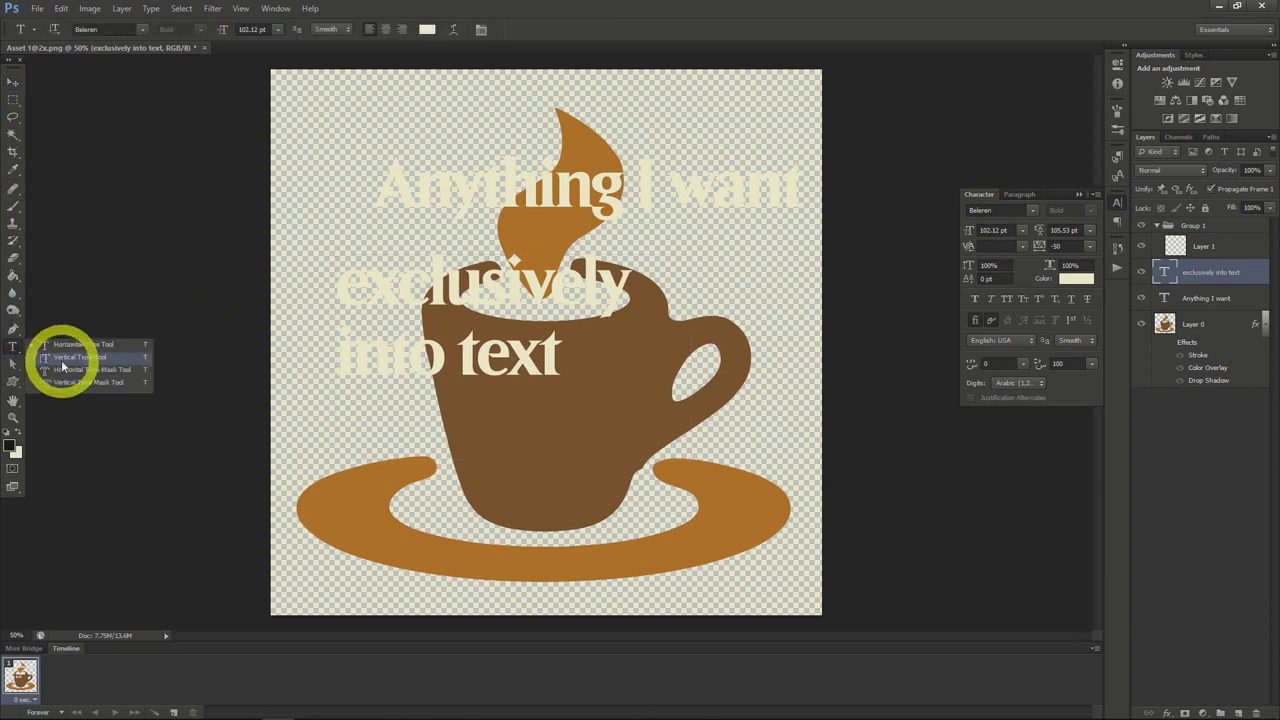
{"action": "left_click", "coordinate": [62, 359]}
{"action": "left_click", "coordinate": [709, 280]}
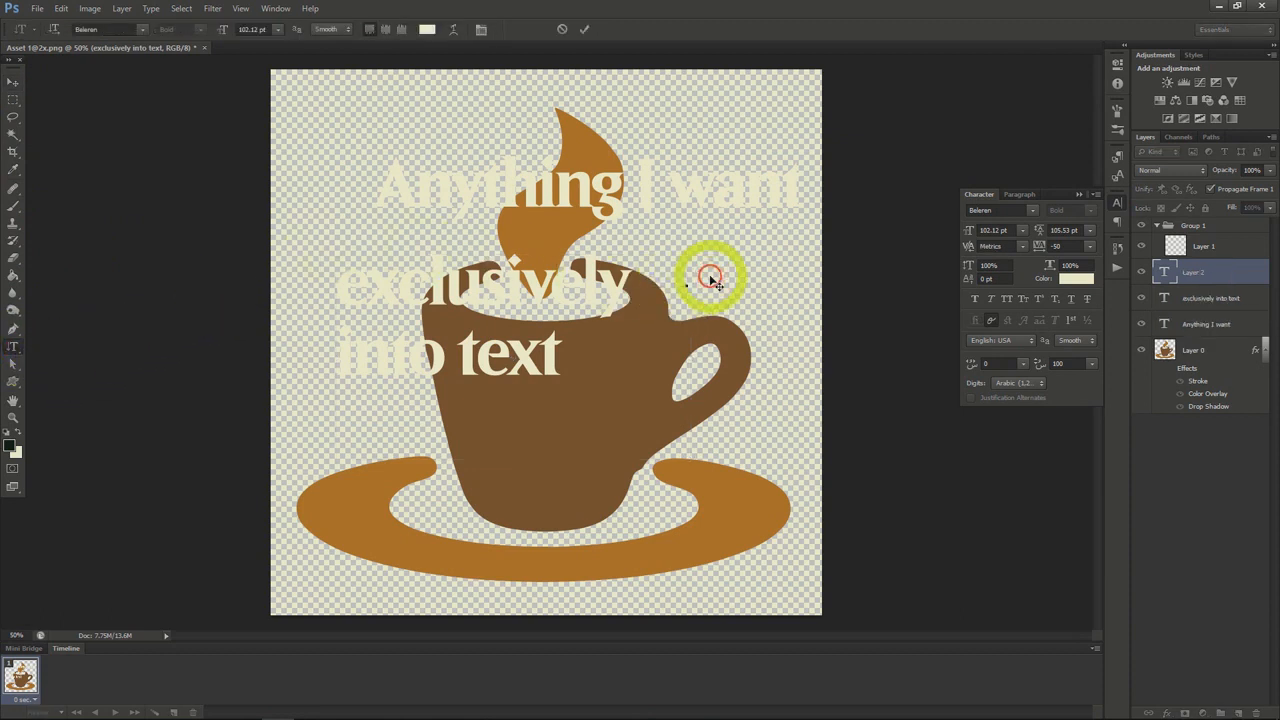
{"action": "type", "text": "Vertica"}
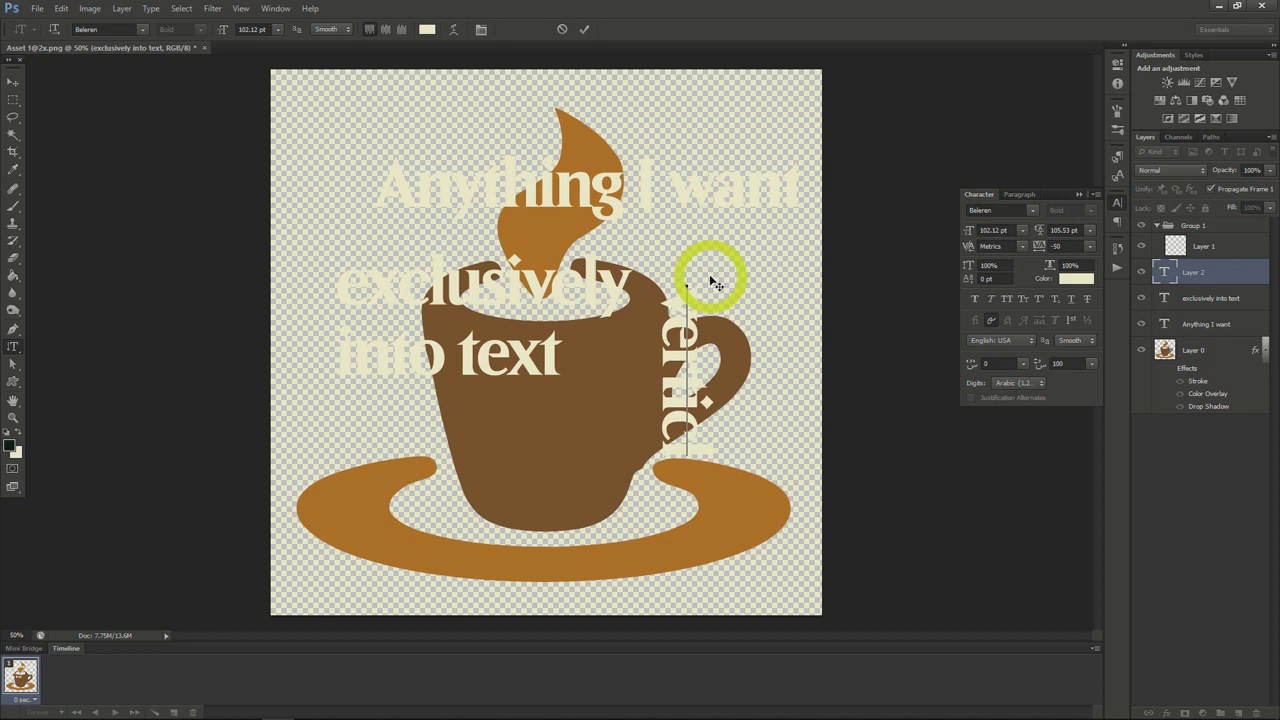
{"action": "type", "text": "l text"}
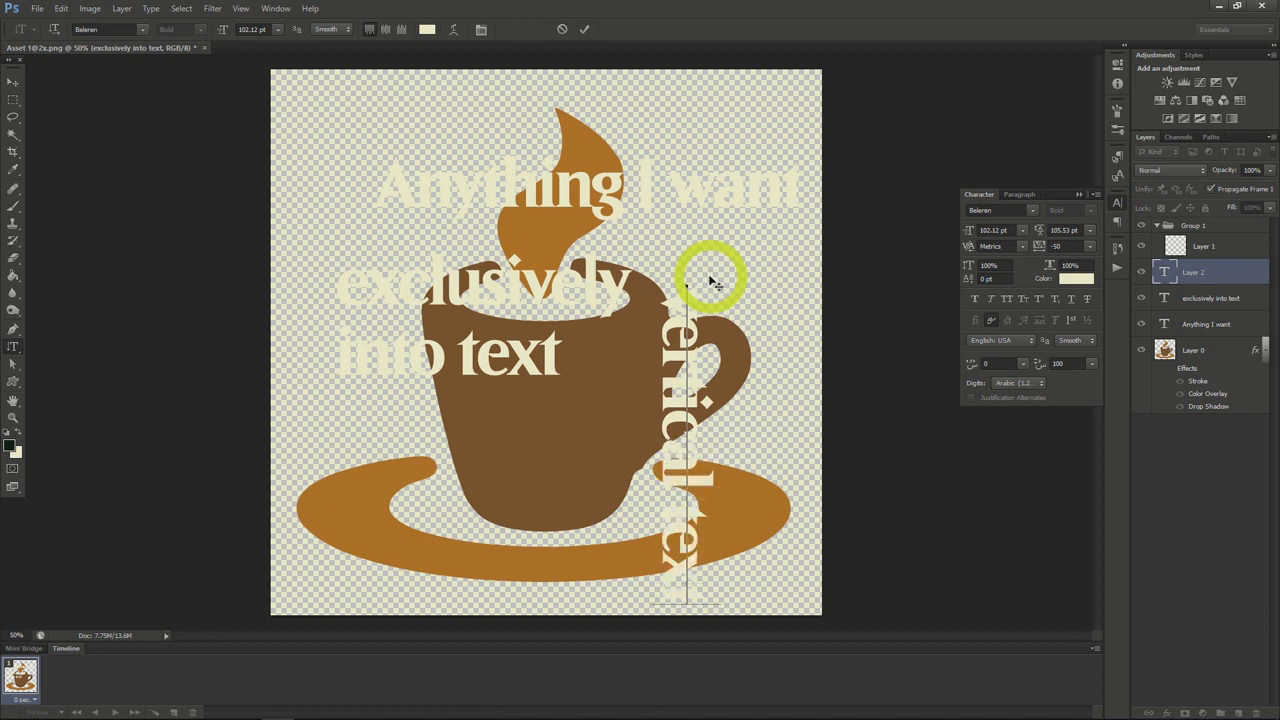
{"action": "left_click", "coordinate": [13, 88]}
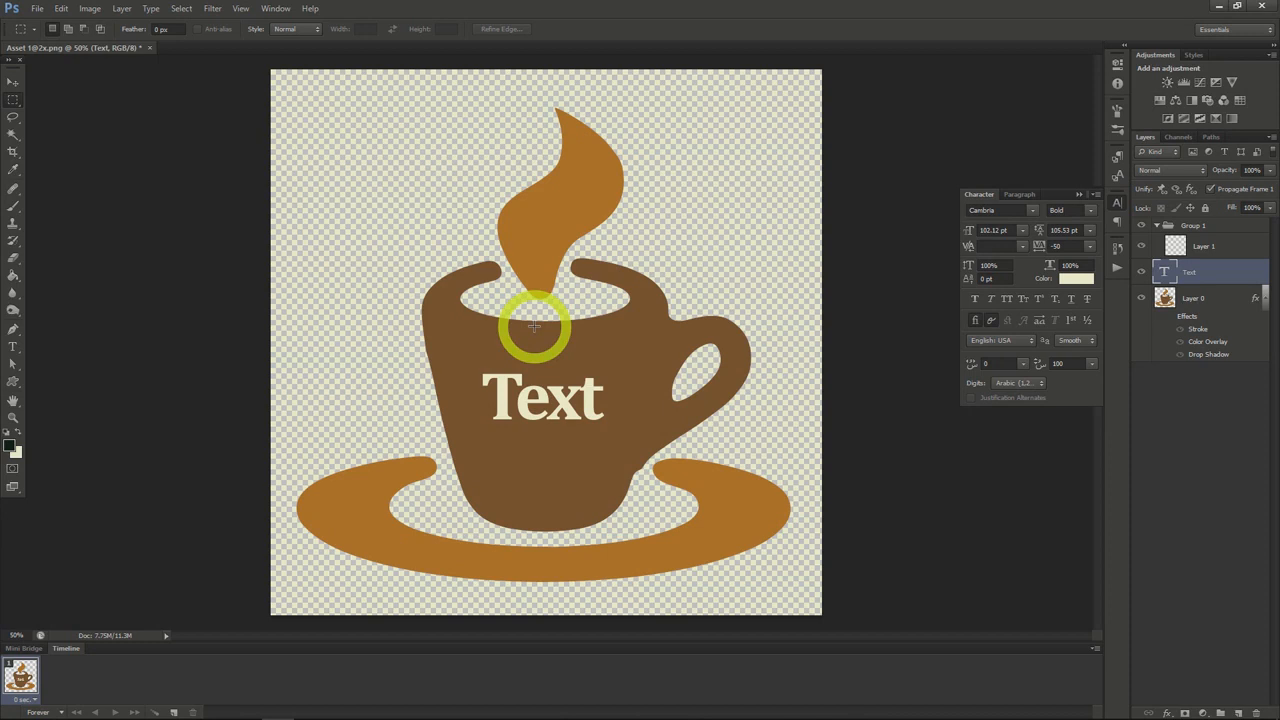
Add an Outer Glow to the Text layer with 42% opacity, 10% spread and an increased size
{"action": "right_click", "coordinate": [1190, 274]}
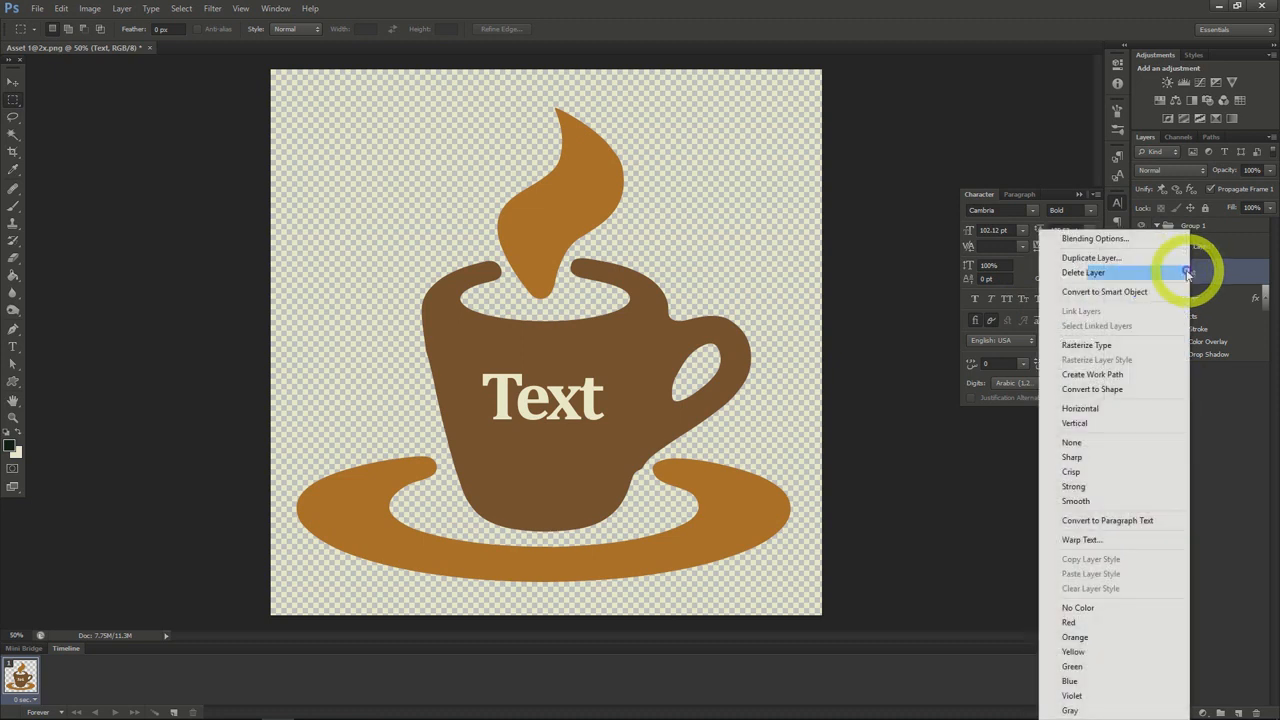
{"action": "left_click", "coordinate": [1090, 240]}
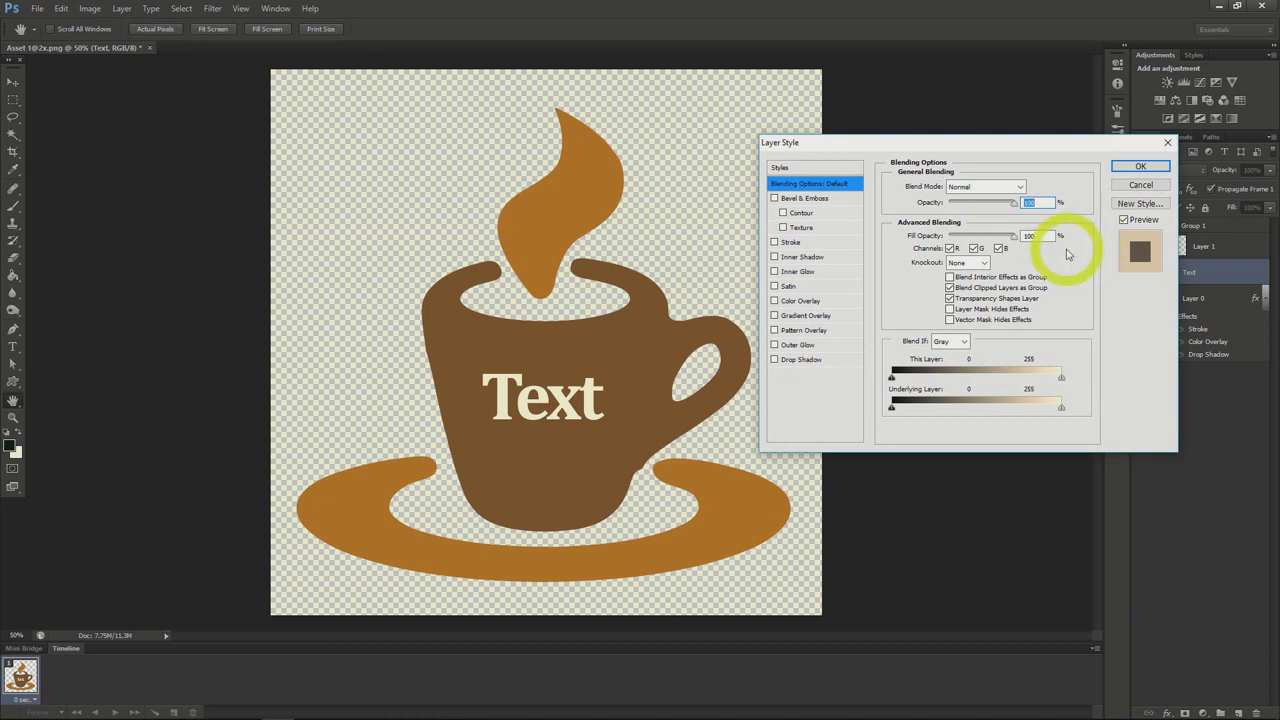
{"action": "left_click", "coordinate": [795, 345]}
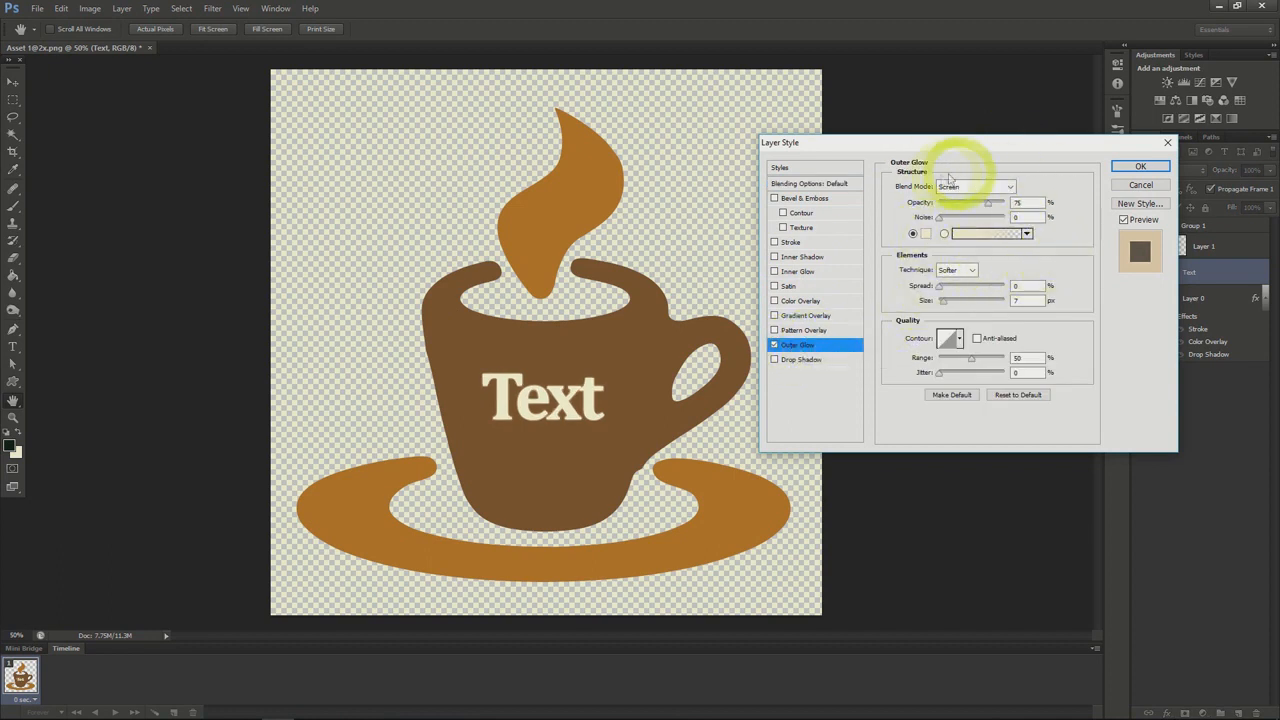
{"action": "left_click_drag", "start_coordinate": [987, 204], "coordinate": [967, 208]}
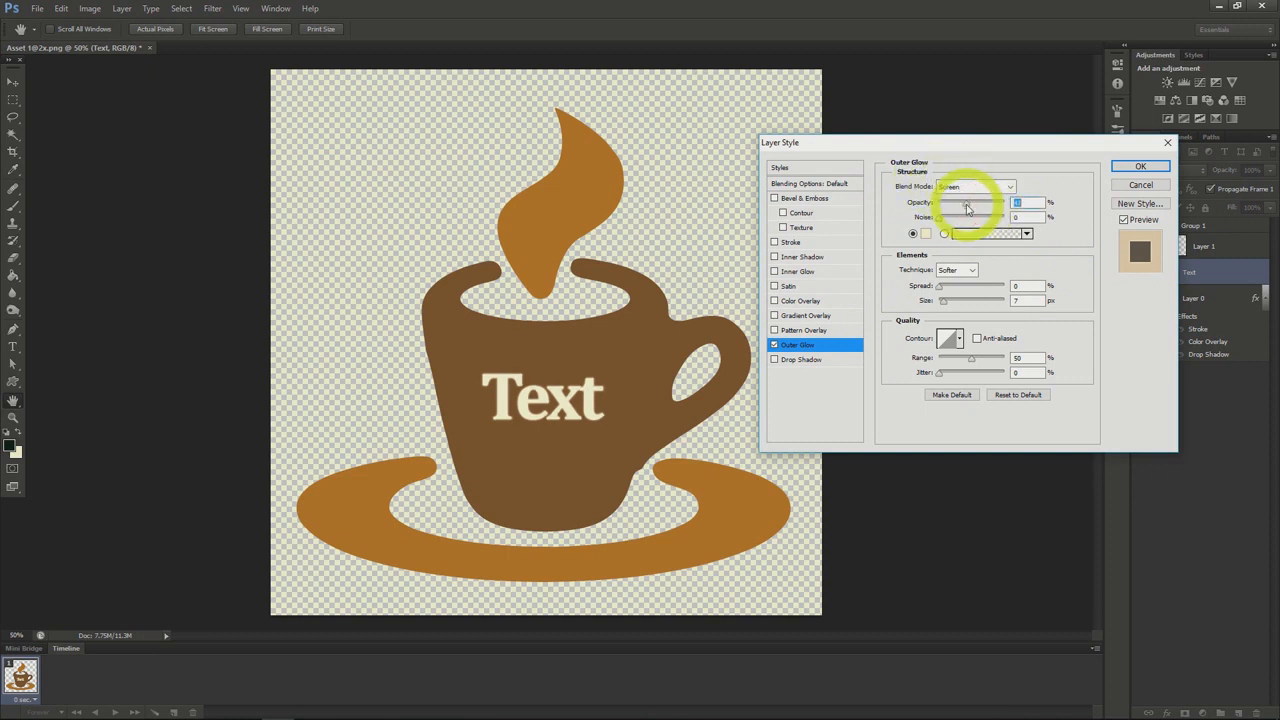
{"action": "left_click", "coordinate": [945, 289]}
{"action": "left_click_drag", "start_coordinate": [945, 290], "coordinate": [950, 306]}
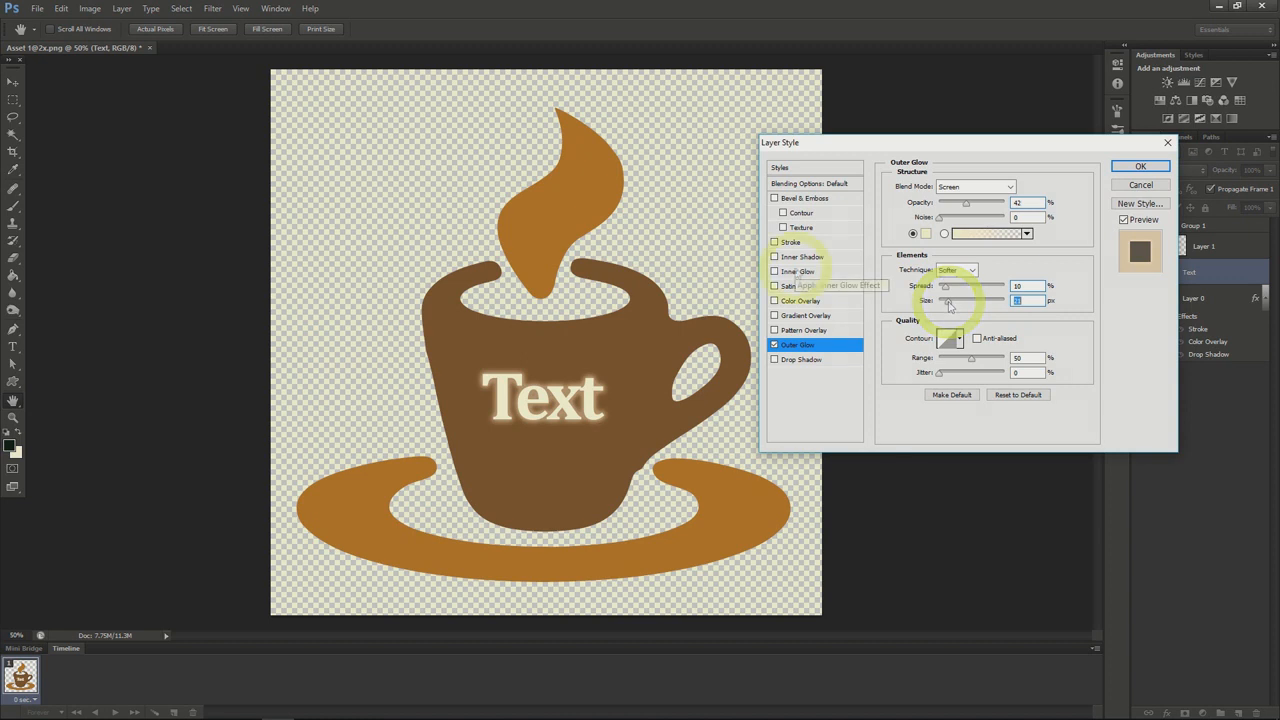
Add an Inner Glow to the Text layer with Normal blend mode, colour 0202f0 and a reduced size
{"action": "left_click", "coordinate": [802, 272]}
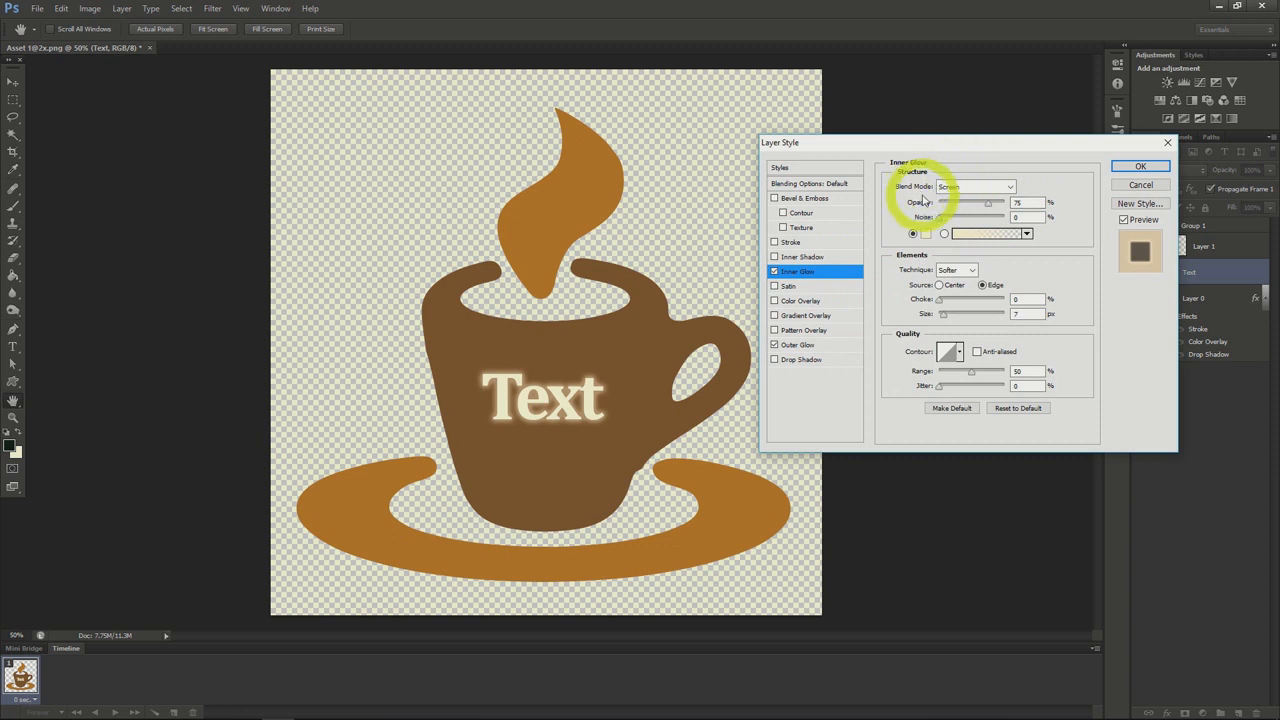
{"action": "left_click", "coordinate": [958, 190]}
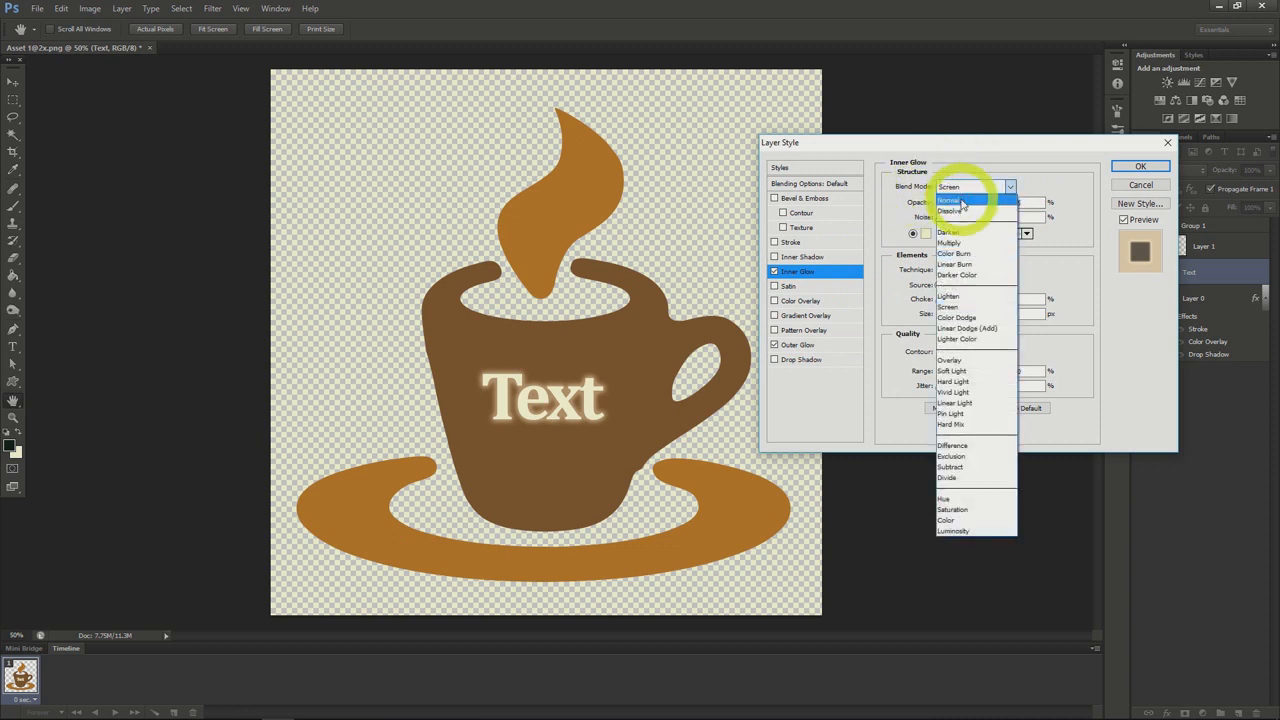
{"action": "left_click", "coordinate": [958, 200]}
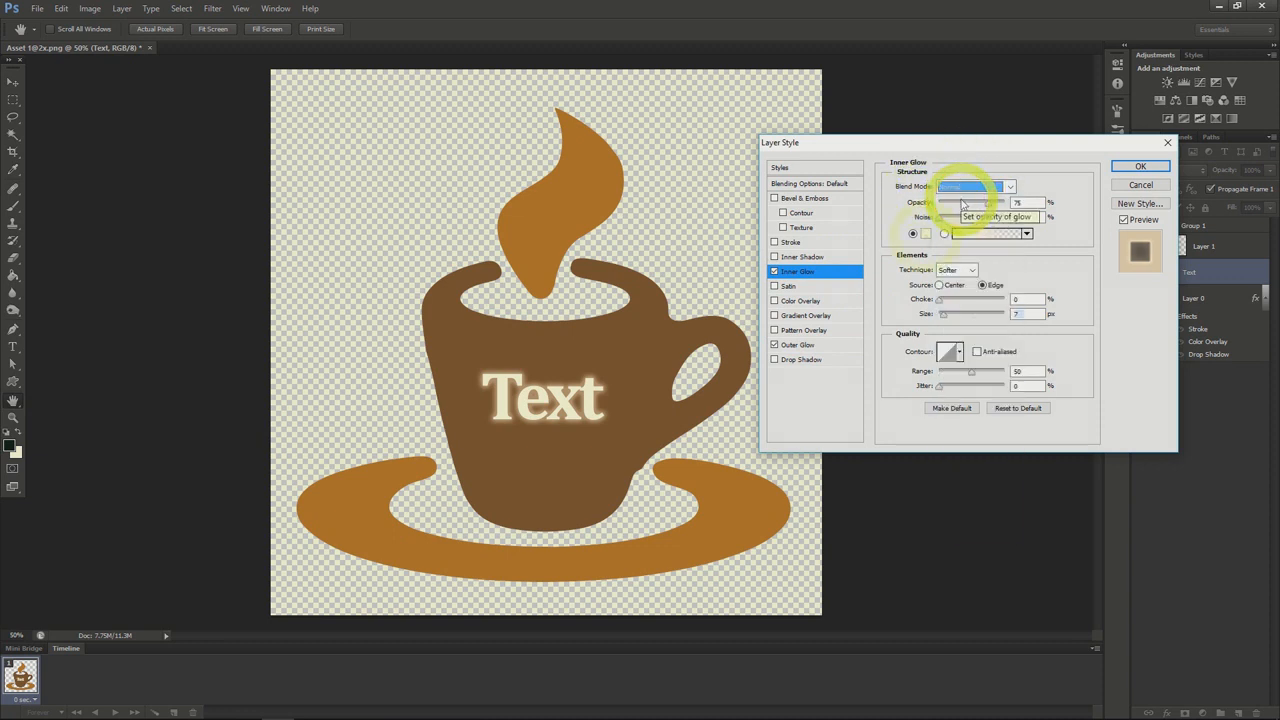
{"action": "left_click", "coordinate": [925, 234]}
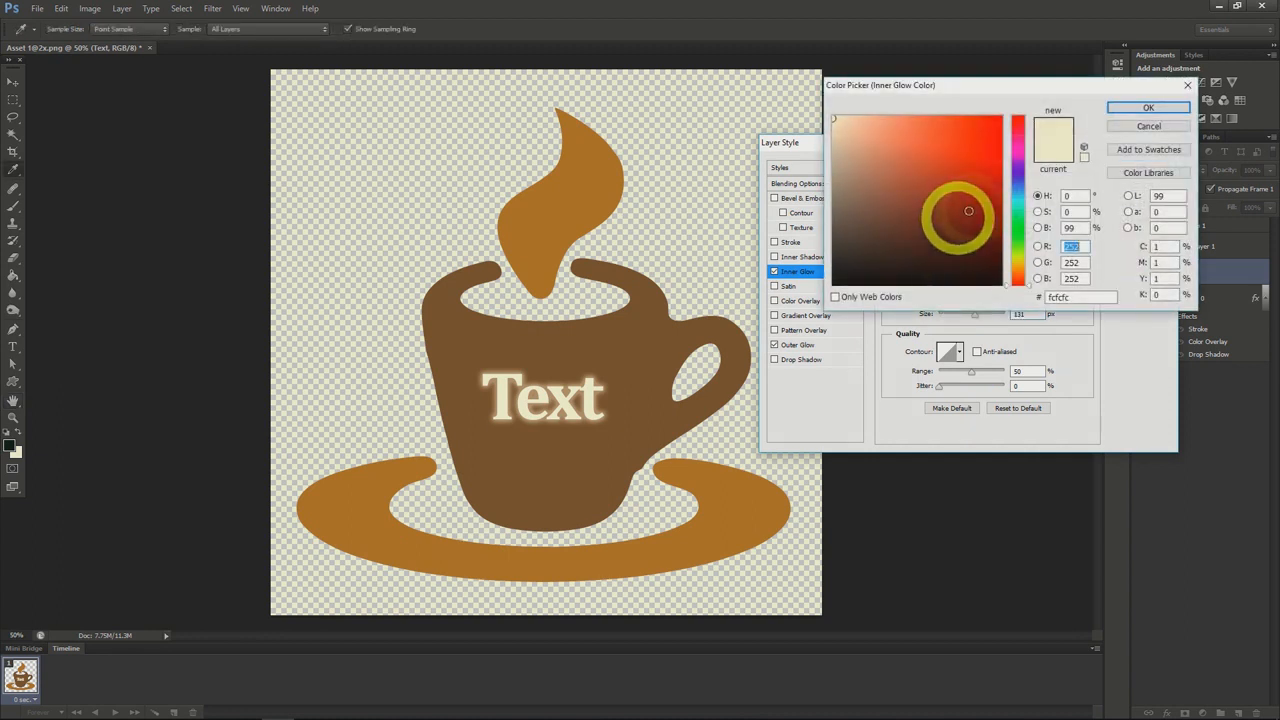
{"action": "left_click", "coordinate": [1017, 172]}
{"action": "left_click", "coordinate": [1001, 135]}
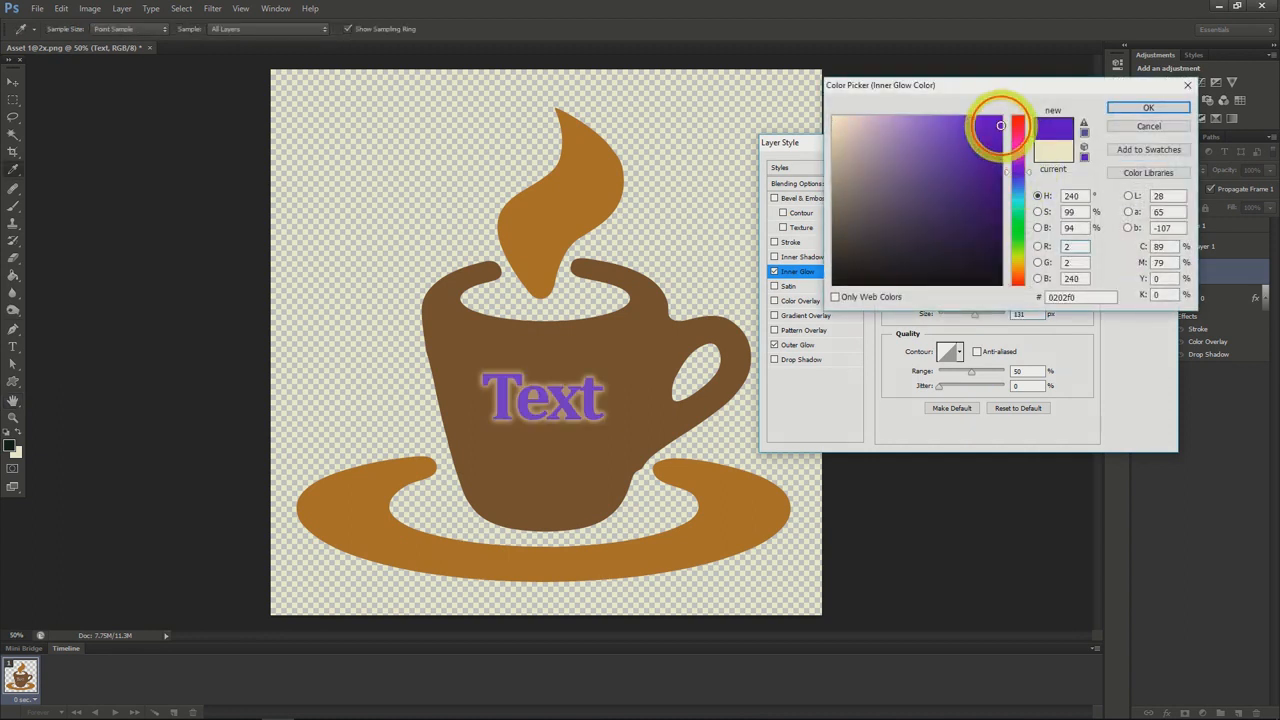
{"action": "left_click", "coordinate": [1131, 108]}
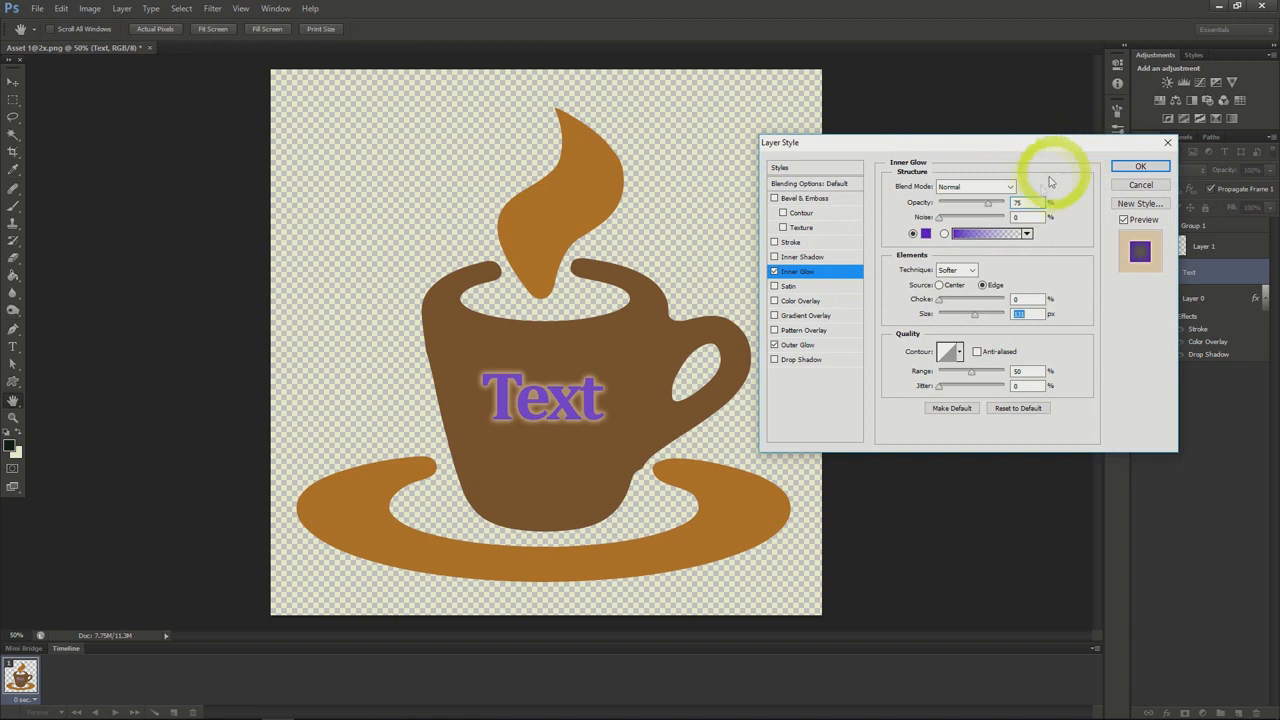
{"action": "left_click_drag", "start_coordinate": [970, 319], "coordinate": [951, 320]}
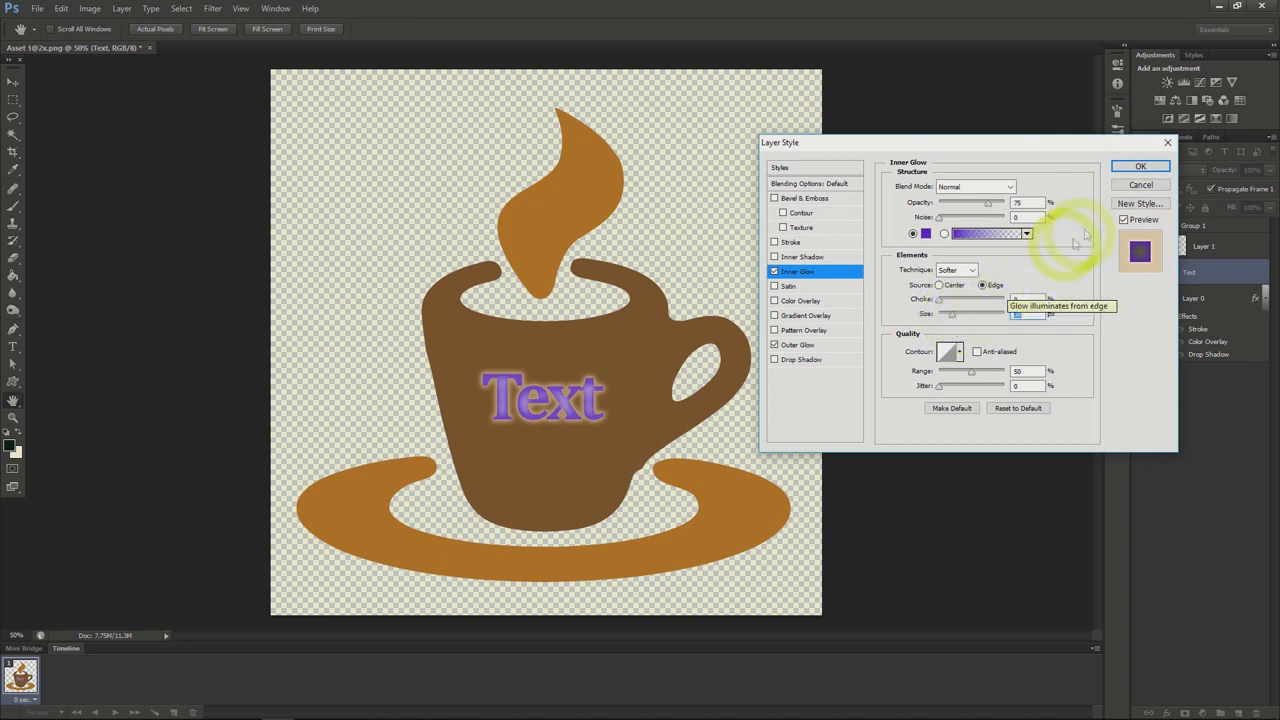
Add a Drop Shadow and a Gradient Overlay with 62% opacity to the Text layer, and apply the layer style
{"action": "left_click", "coordinate": [786, 360]}
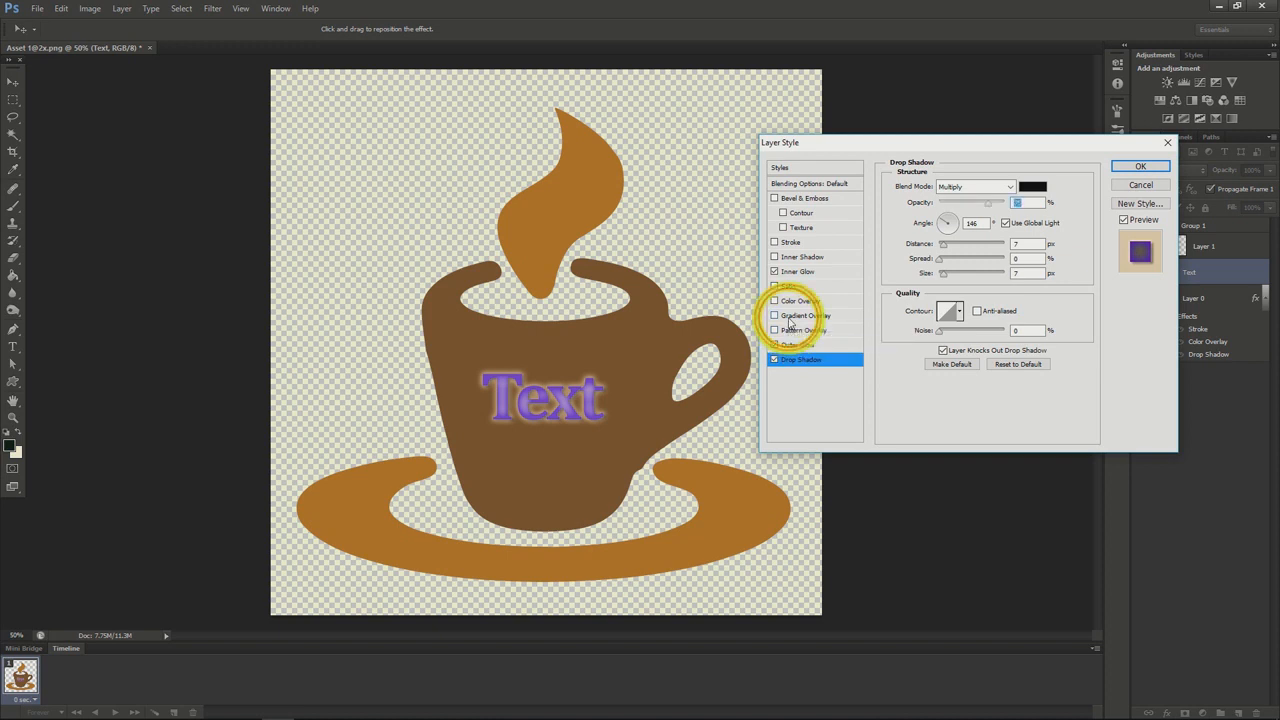
{"action": "left_click", "coordinate": [789, 318]}
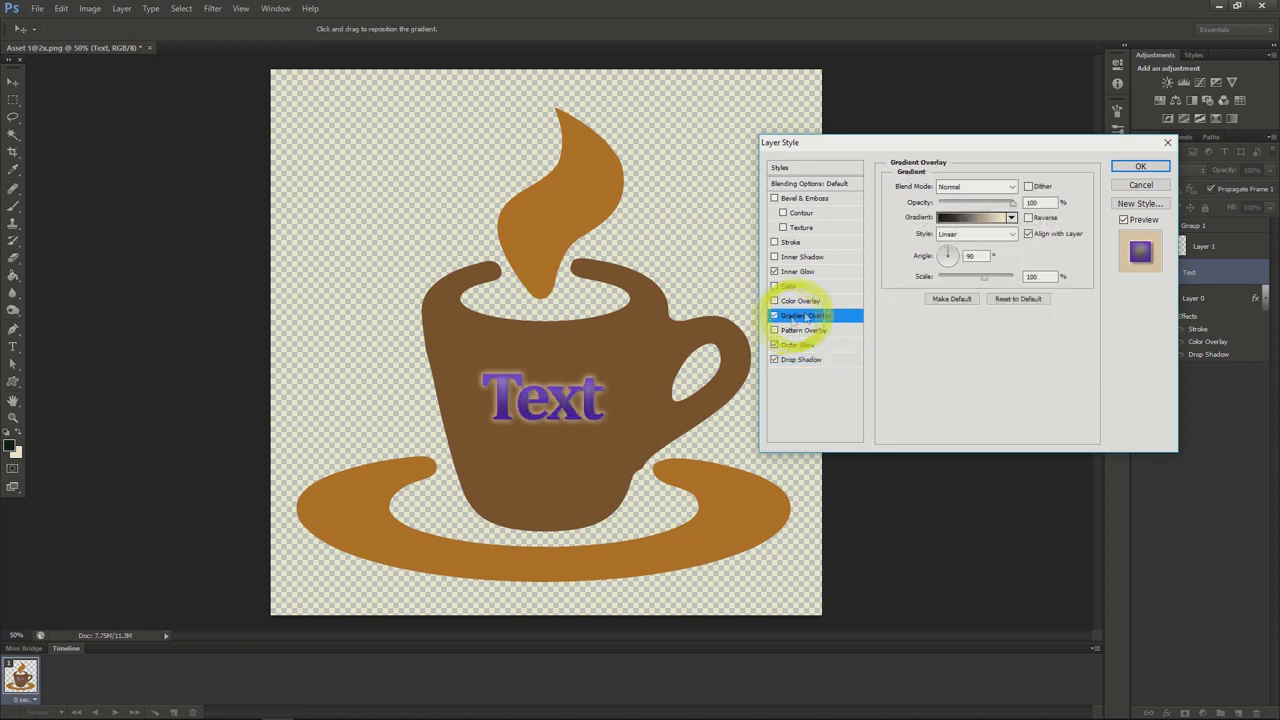
{"action": "left_click_drag", "start_coordinate": [1013, 201], "coordinate": [985, 211]}
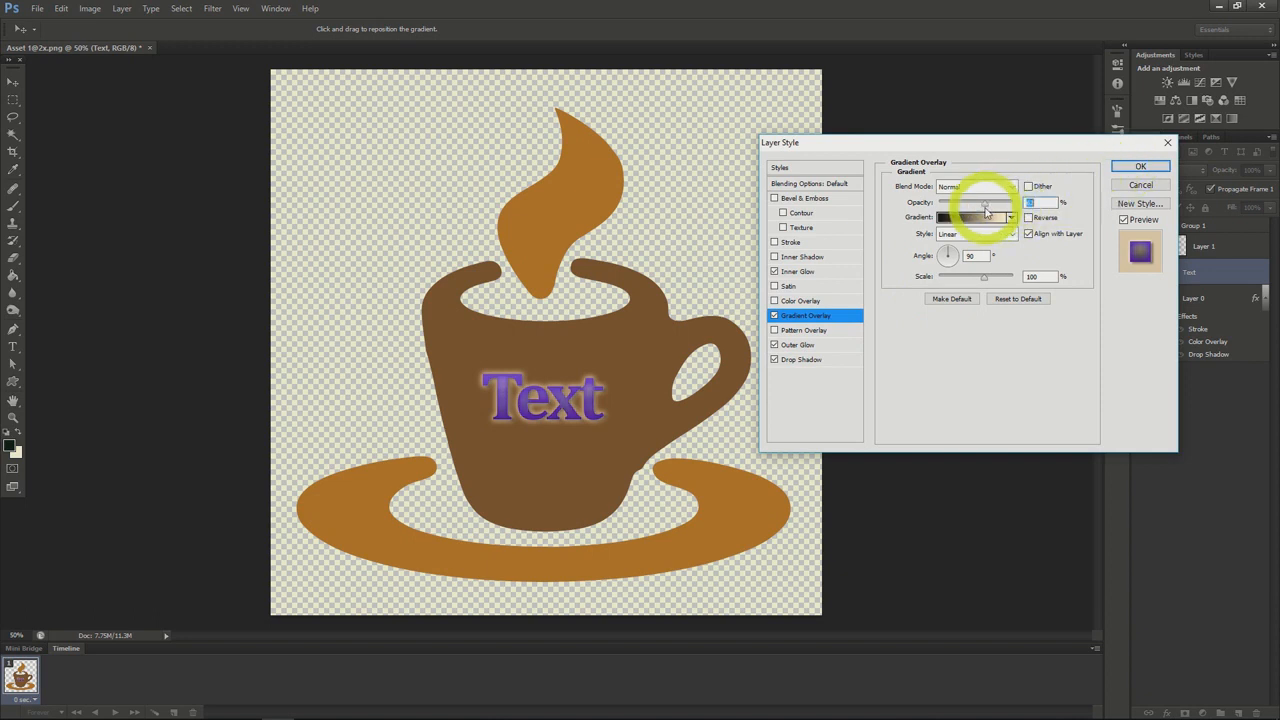
{"action": "left_click", "coordinate": [1140, 166]}
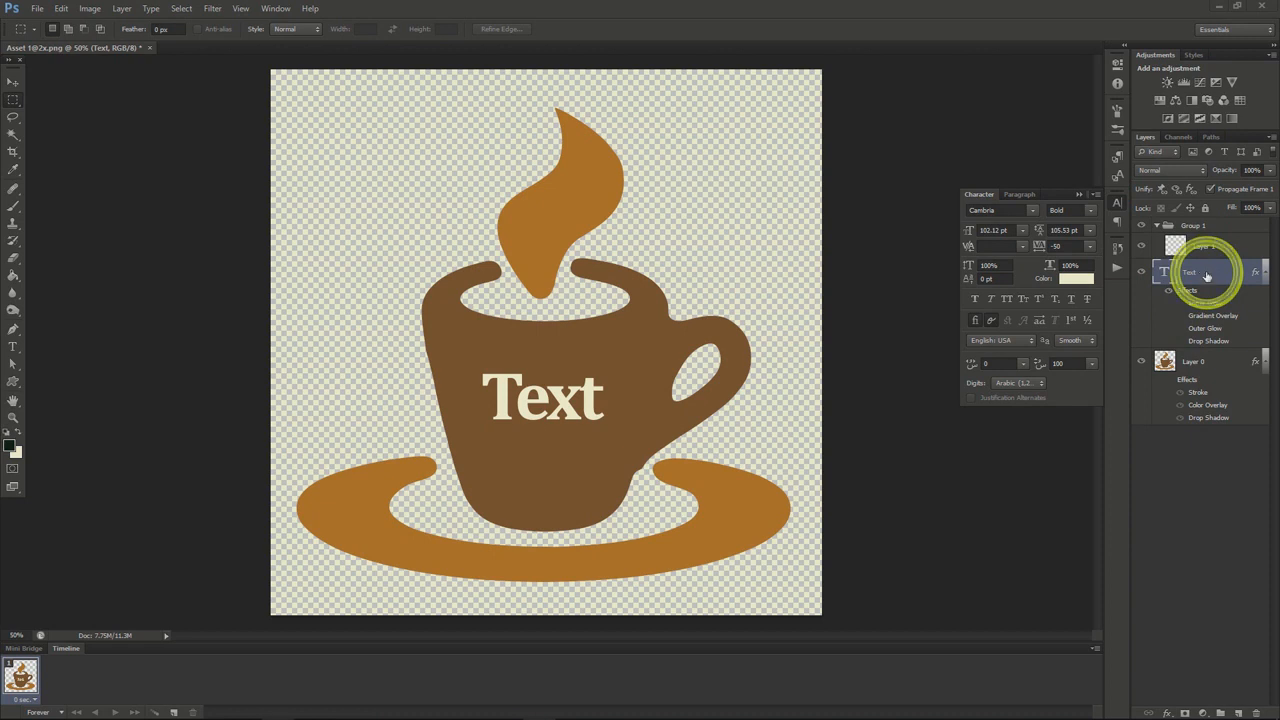
Add Bevel & Emboss to the Text layer with the Ring gloss contour and the Chisel Hard technique
{"action": "right_click", "coordinate": [1205, 272]}
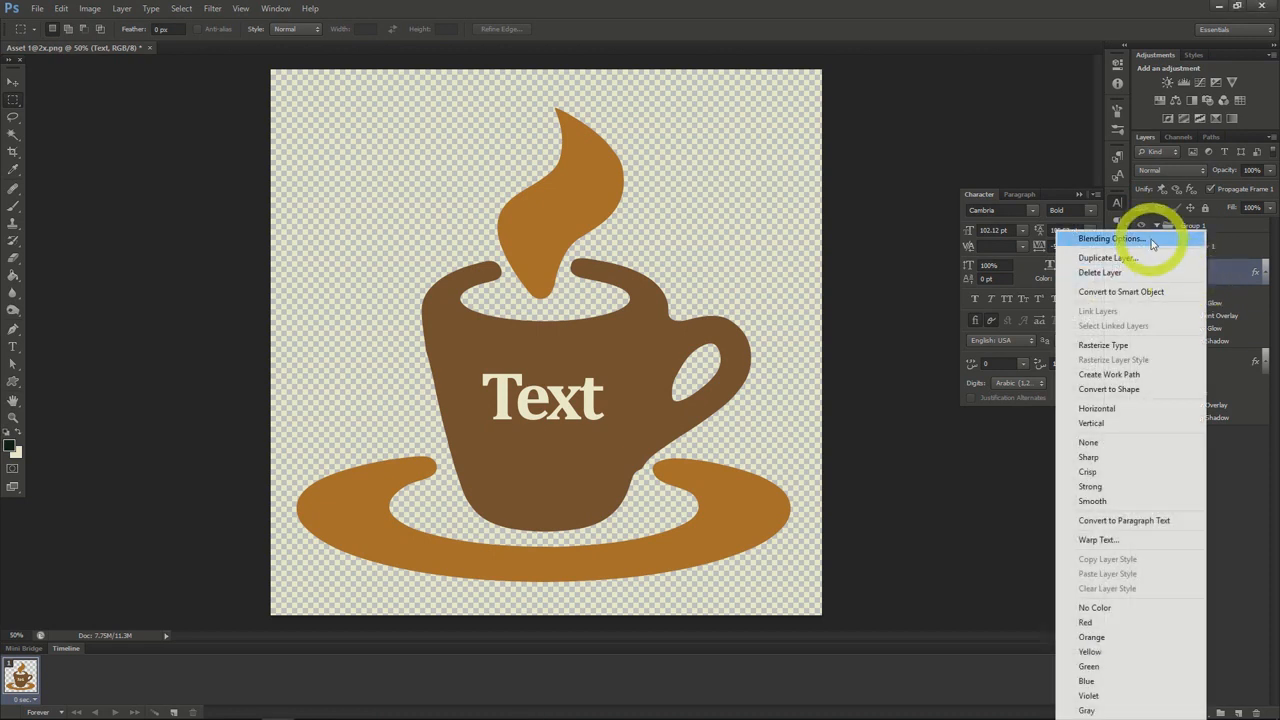
{"action": "left_click", "coordinate": [1150, 238]}
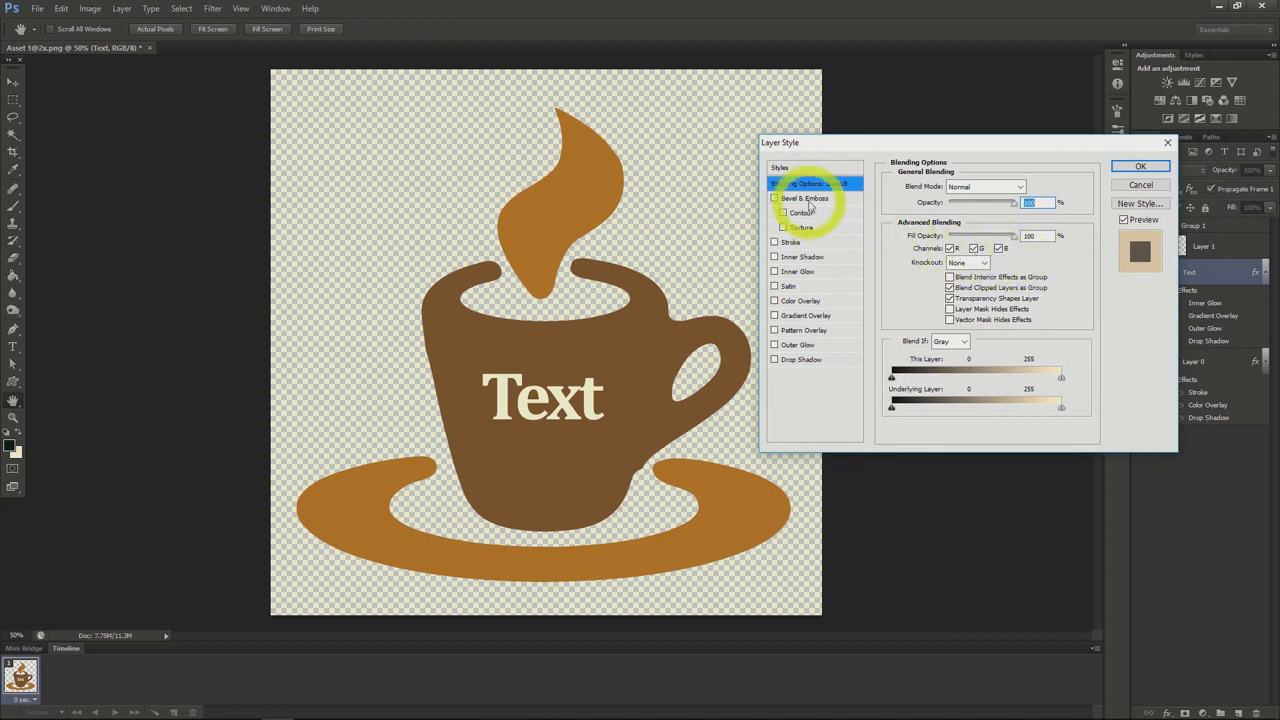
{"action": "left_click", "coordinate": [806, 199]}
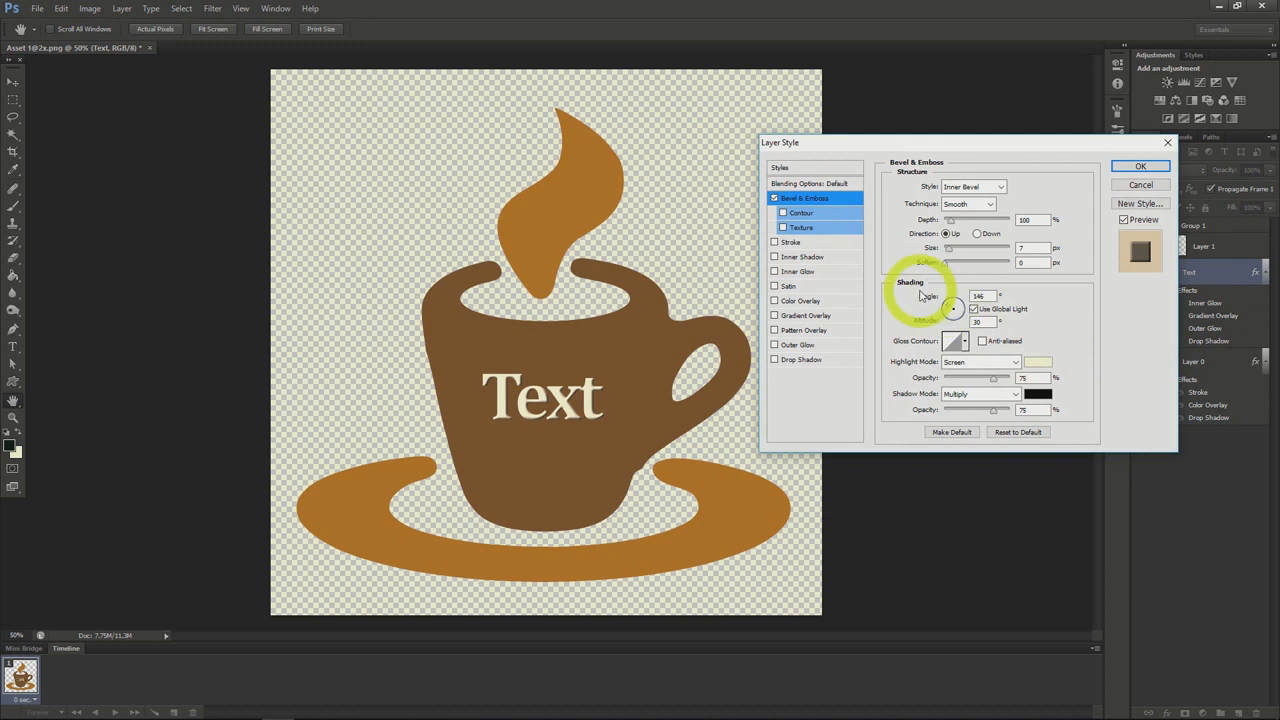
{"action": "left_click", "coordinate": [965, 342]}
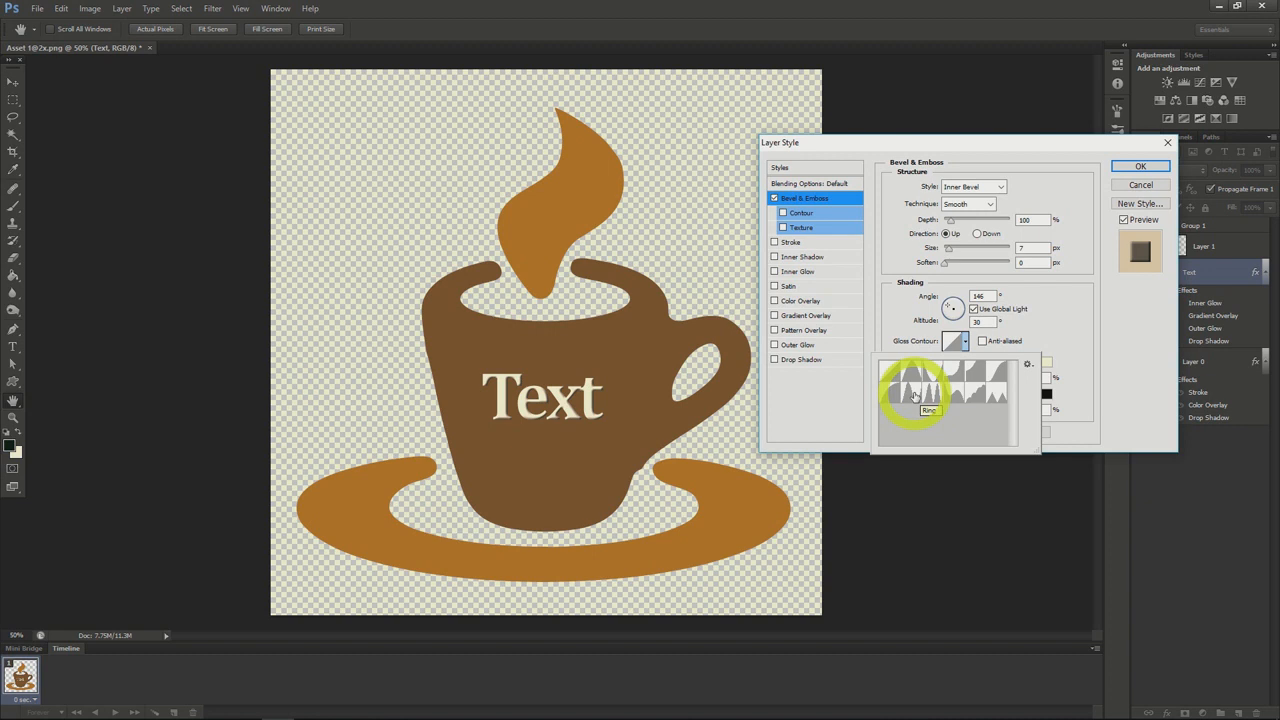
{"action": "left_click", "coordinate": [915, 395]}
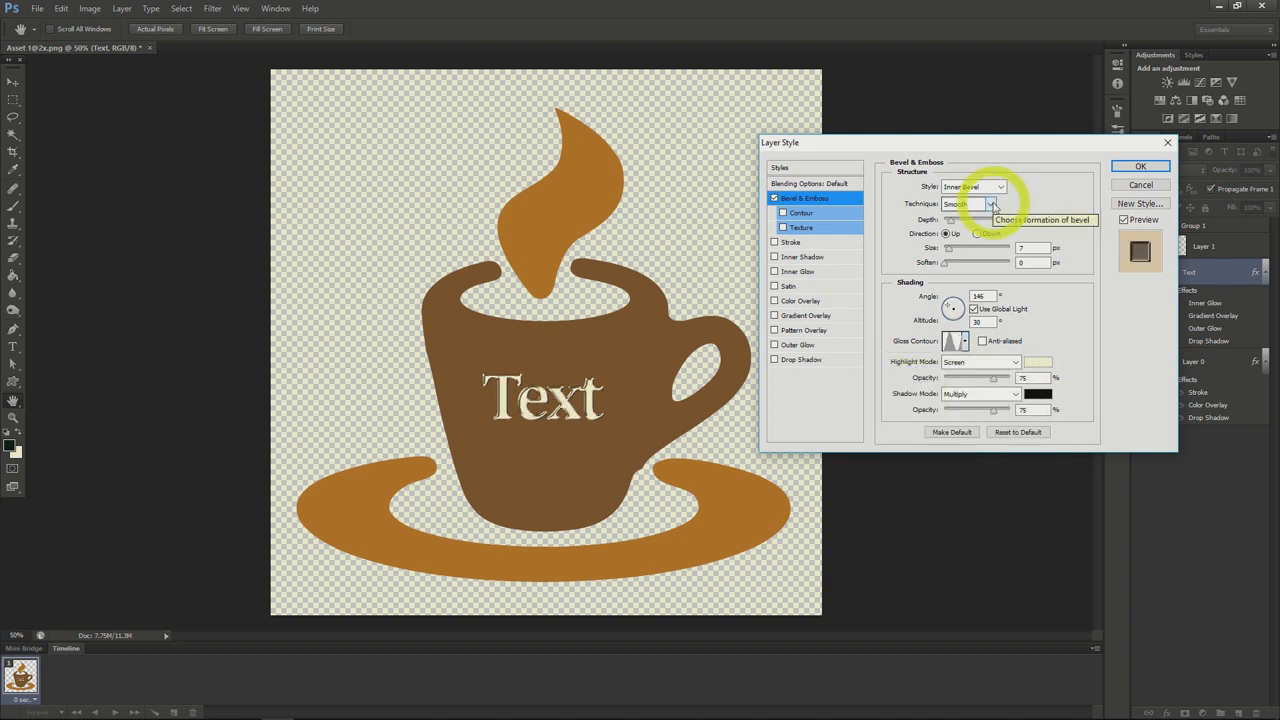
{"action": "left_click", "coordinate": [993, 205]}
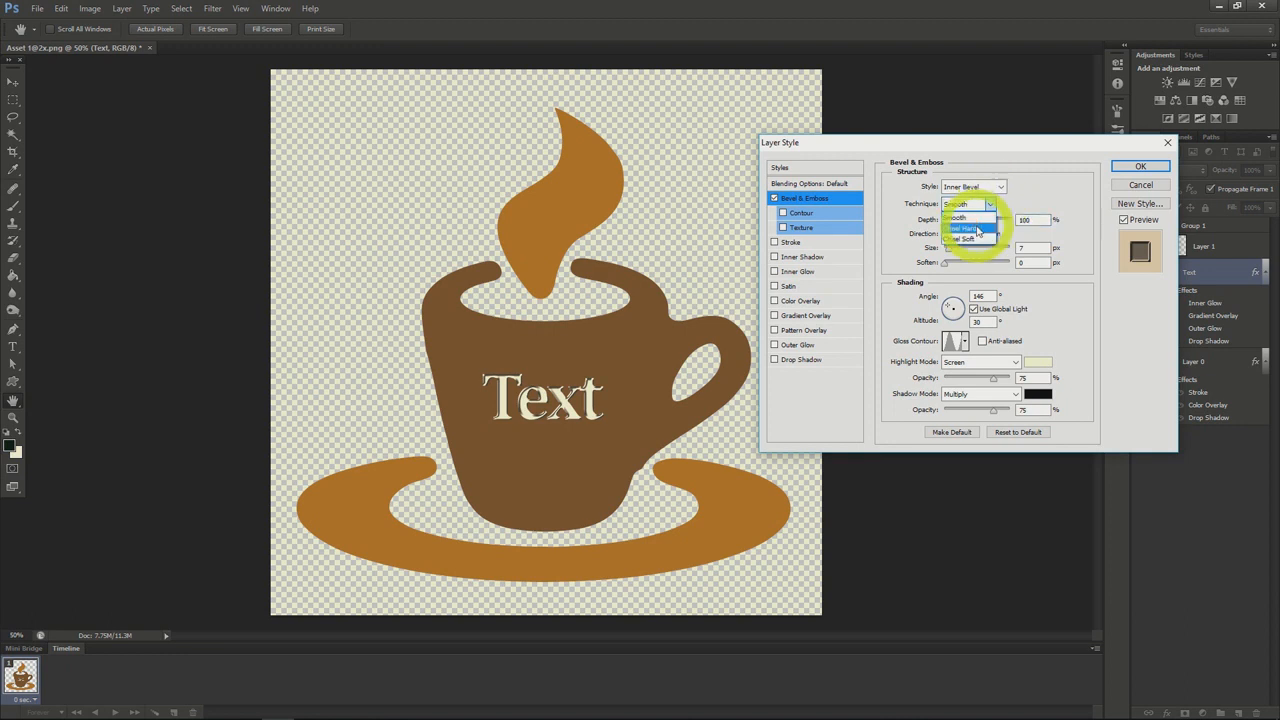
{"action": "left_click", "coordinate": [977, 229]}
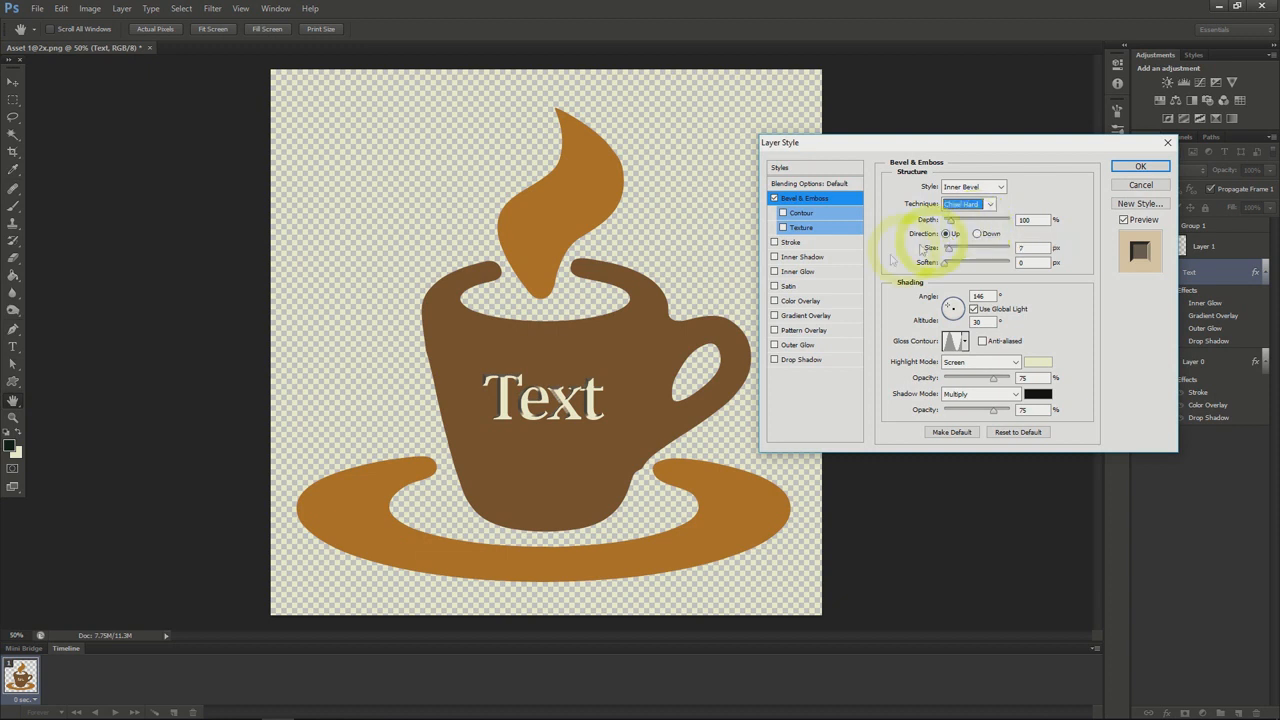
Enable the Gradient Overlay on the Text layer and choose the Foreground to Background gradient preset
{"action": "left_click", "coordinate": [775, 316]}
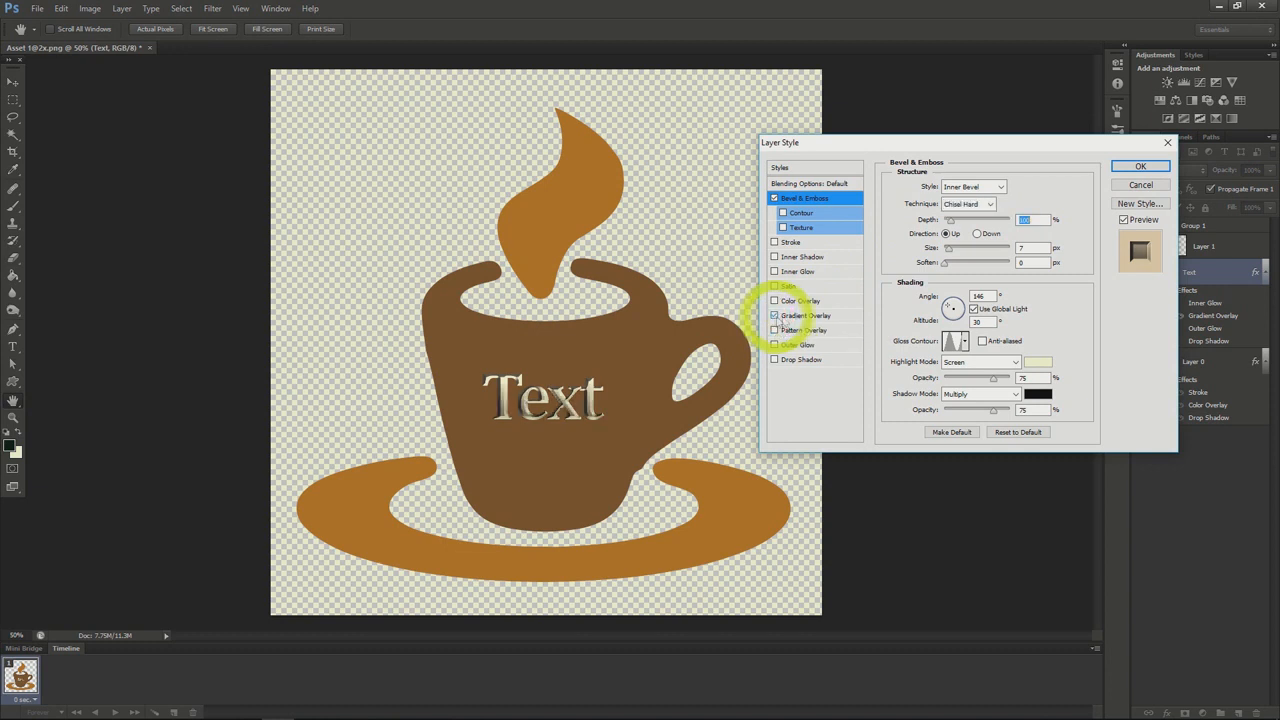
{"action": "left_click", "coordinate": [803, 317]}
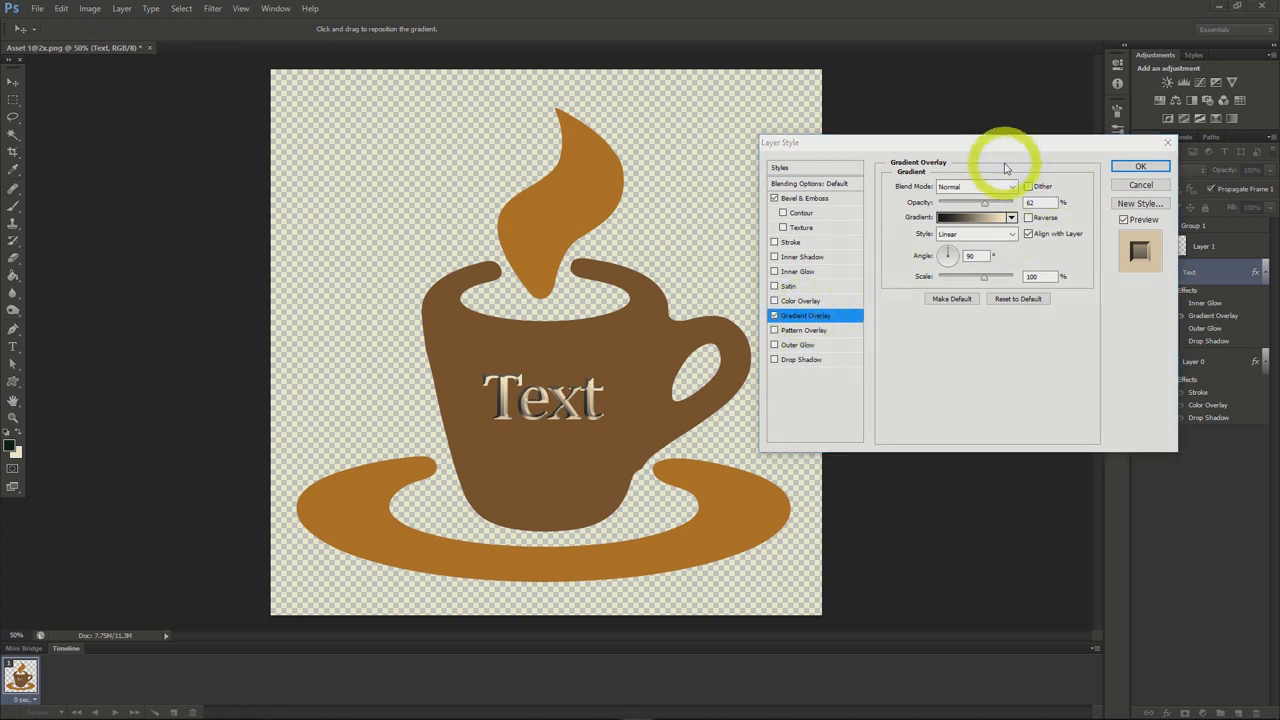
{"action": "left_click", "coordinate": [1012, 217]}
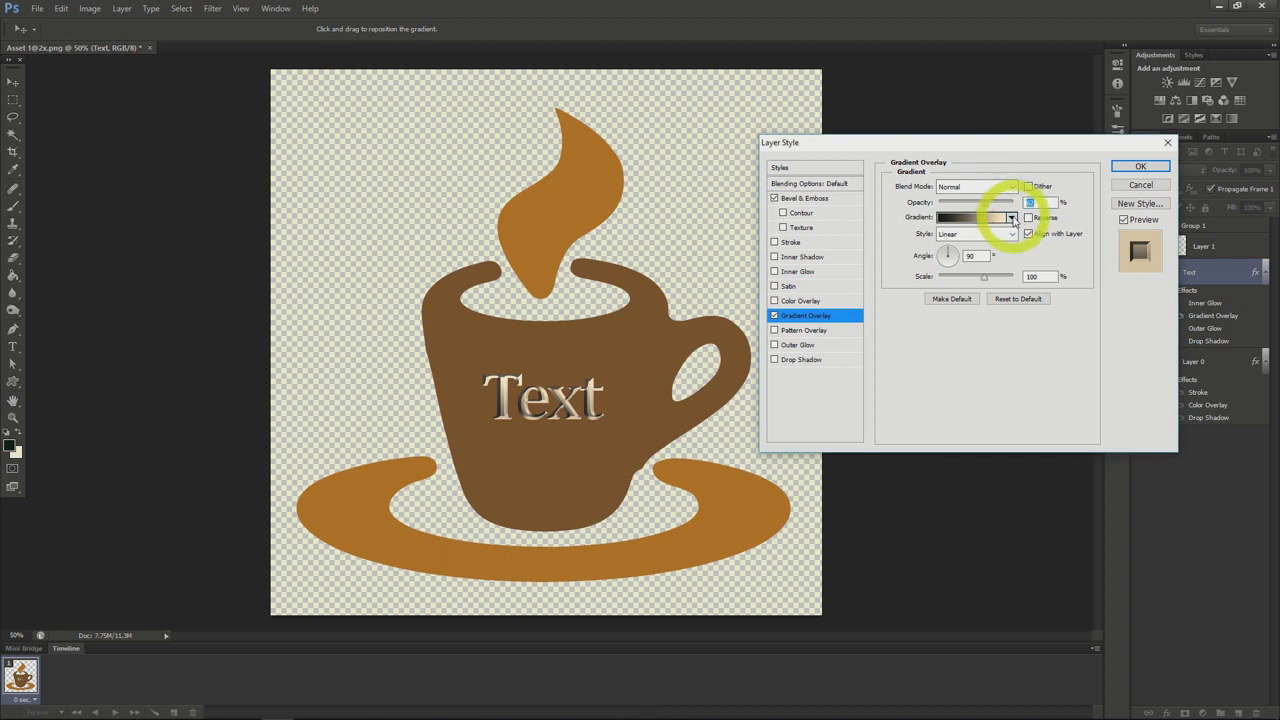
{"action": "left_click", "coordinate": [1012, 218]}
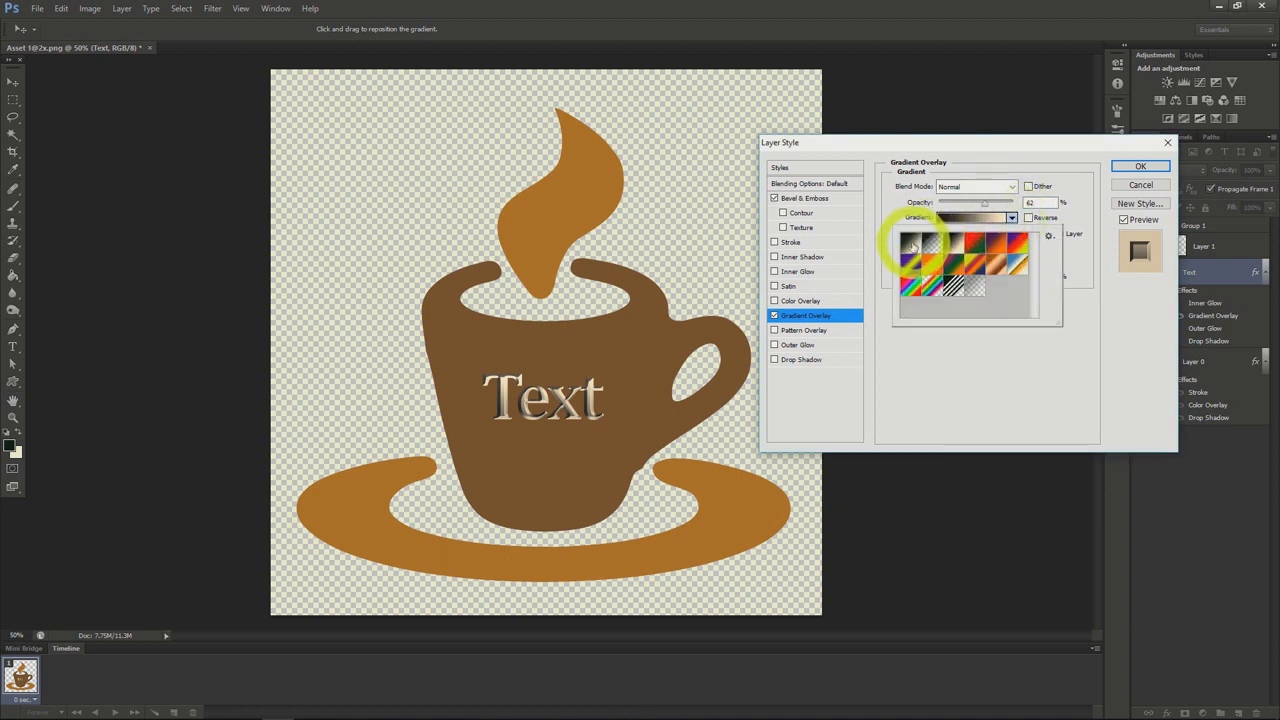
{"action": "left_click", "coordinate": [907, 244]}
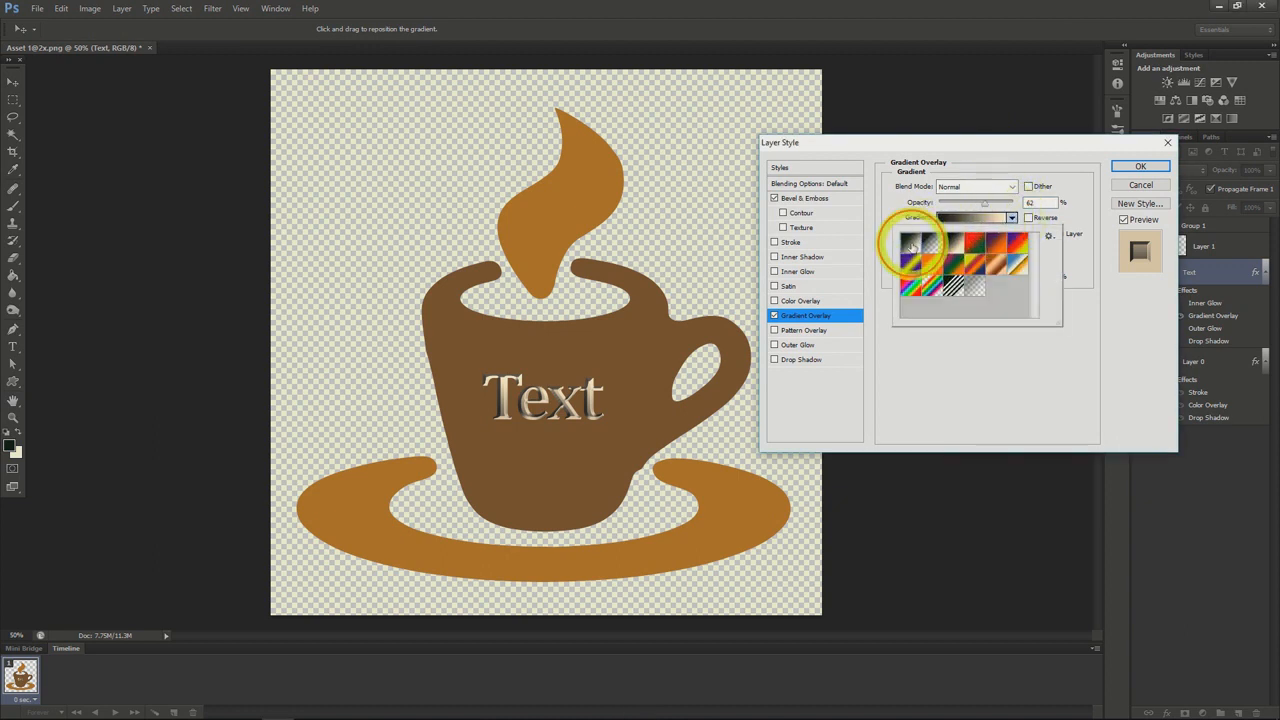
Edit the overlay gradient to run from colour ece90a to colour 868080, and apply the Text layer's style
{"action": "left_click", "coordinate": [967, 220]}
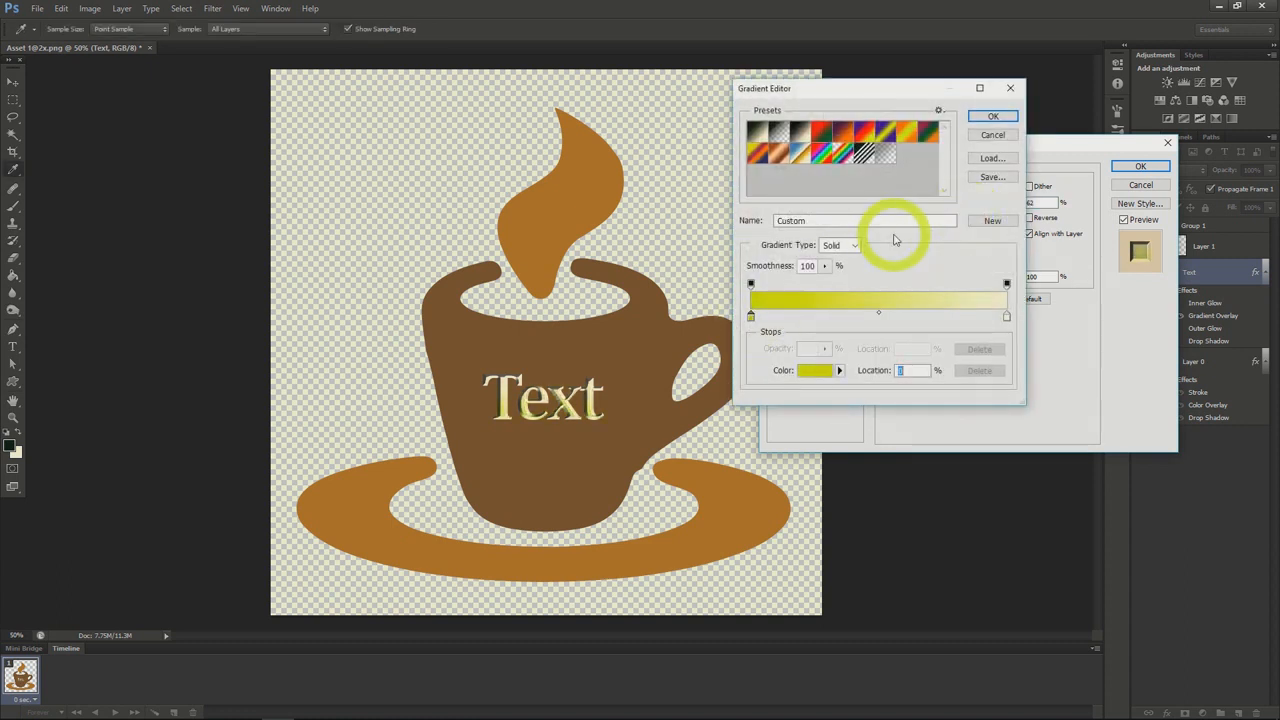
{"action": "double_click", "coordinate": [751, 318]}
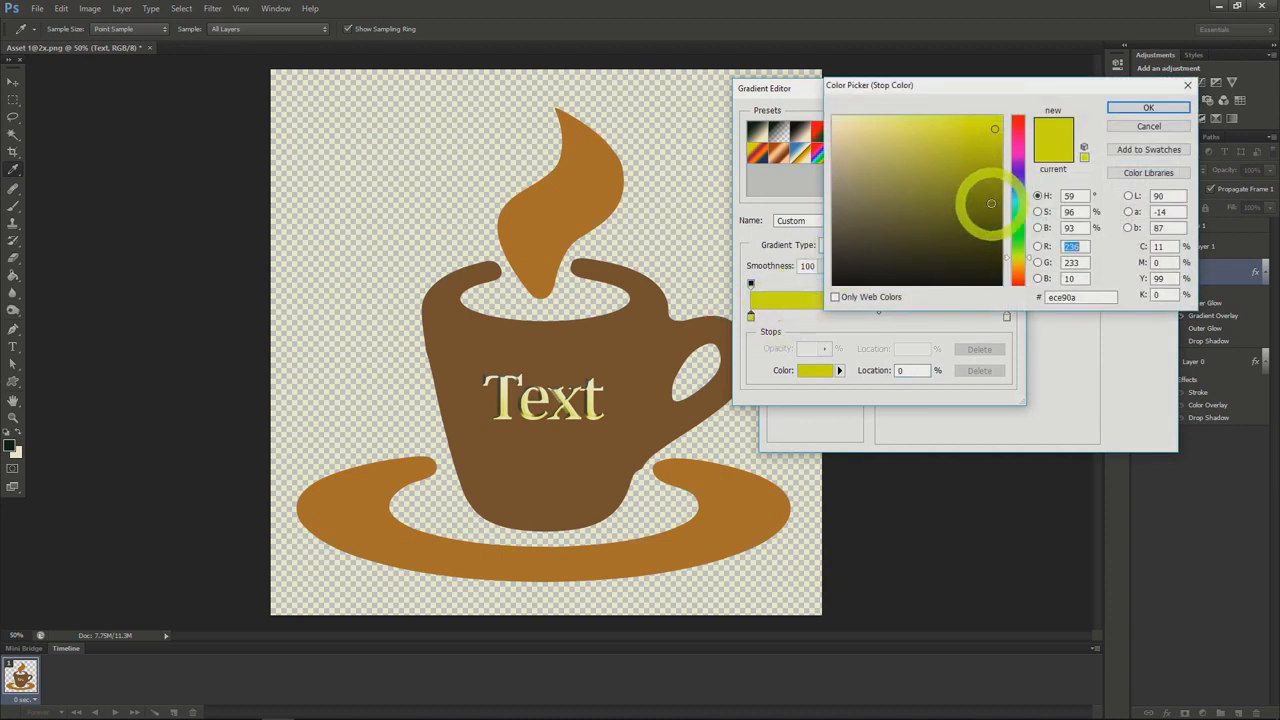
{"action": "left_click", "coordinate": [1127, 113]}
{"action": "left_click", "coordinate": [1006, 317]}
{"action": "double_click", "coordinate": [1006, 317]}
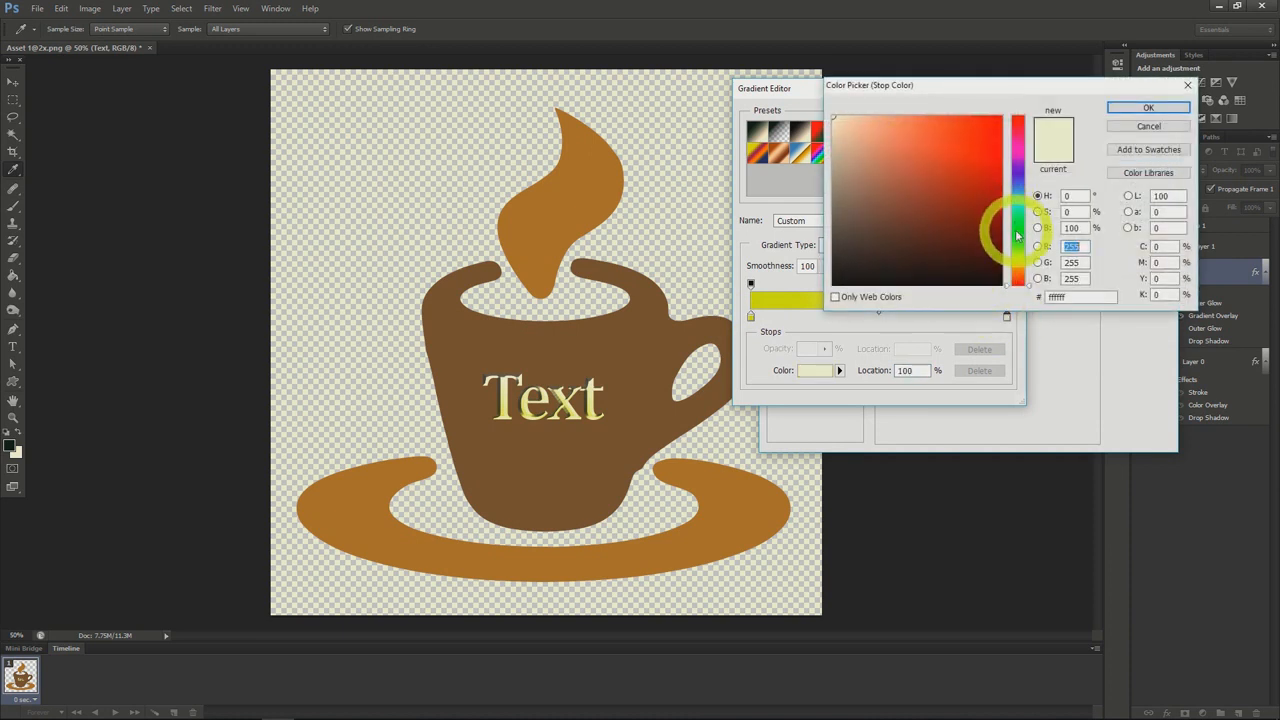
{"action": "left_click", "coordinate": [840, 196]}
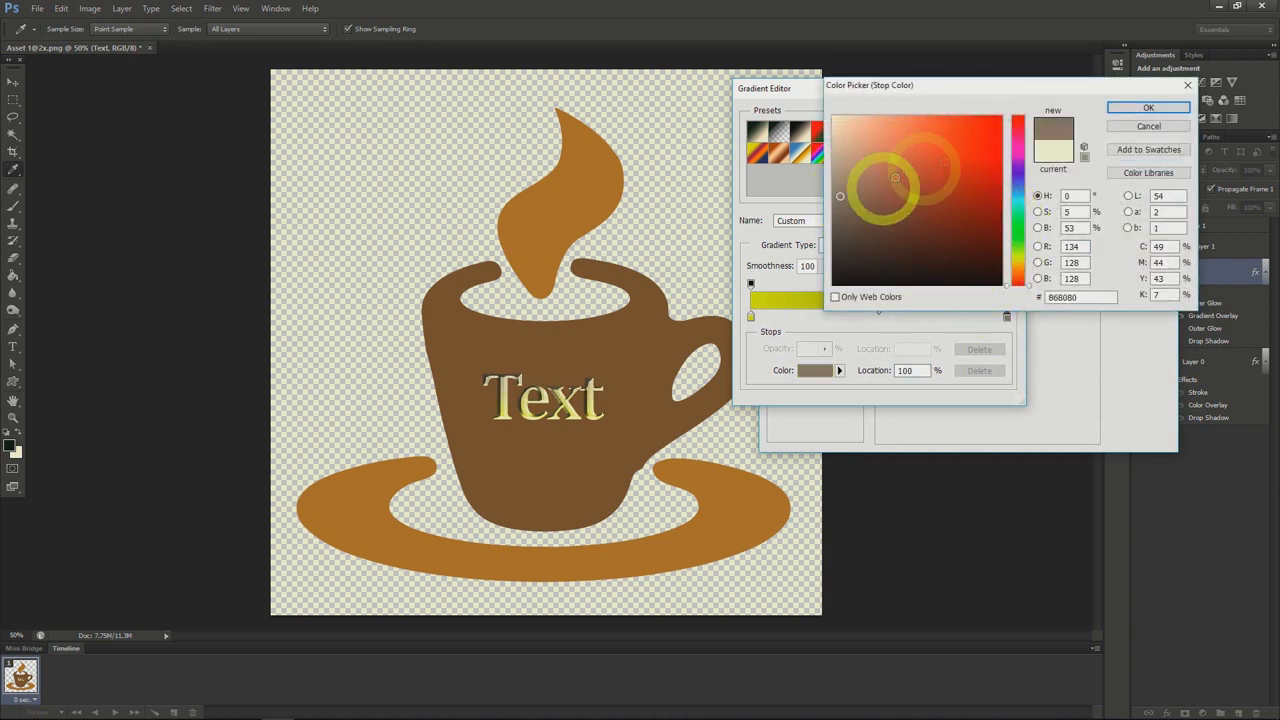
{"action": "left_click", "coordinate": [1125, 108]}
{"action": "left_click", "coordinate": [988, 120]}
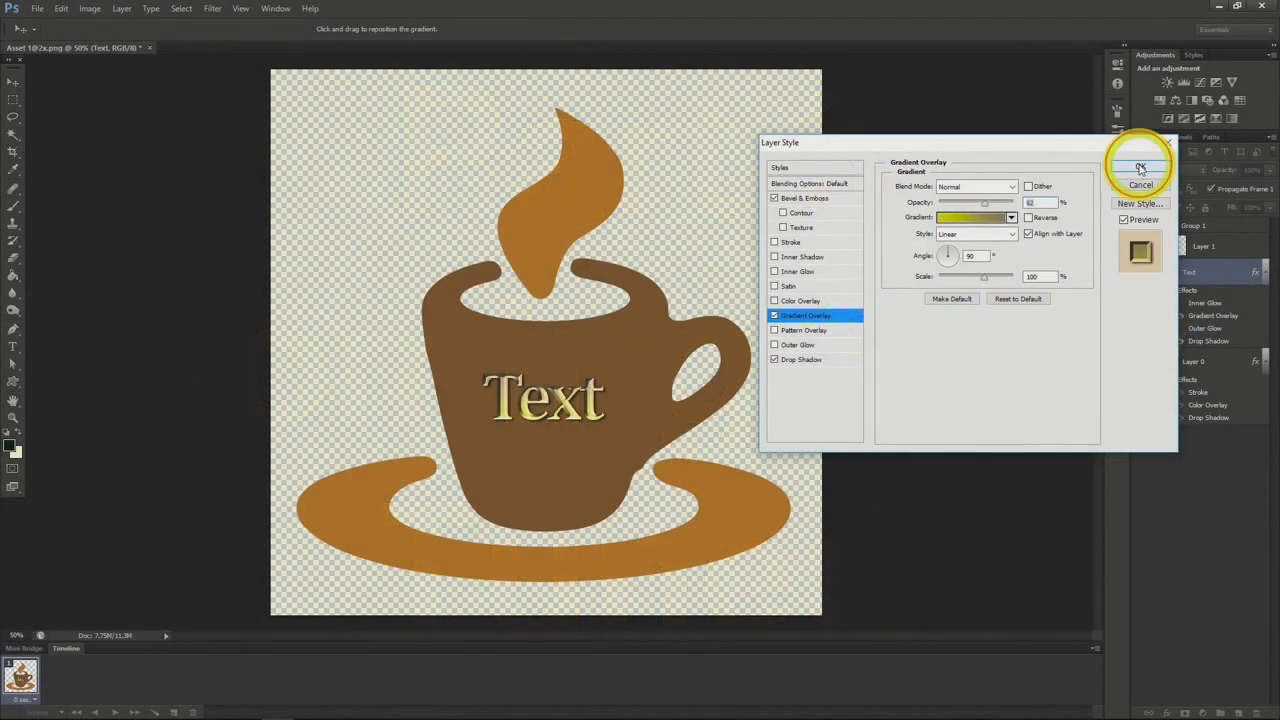
{"action": "left_click", "coordinate": [1141, 167]}
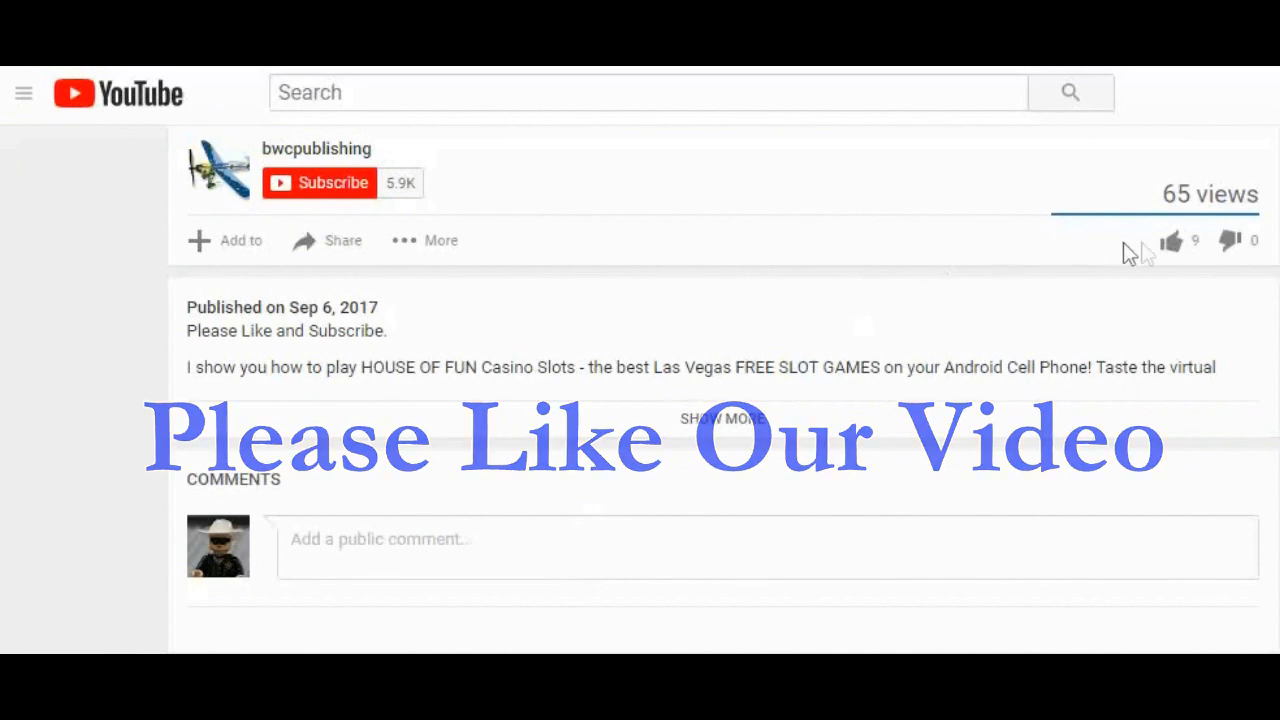
Switch to the YouTube video page, like the video and post the comment "Leave a comment and tell me what you think"
{"action": "left_click", "coordinate": [1170, 244]}
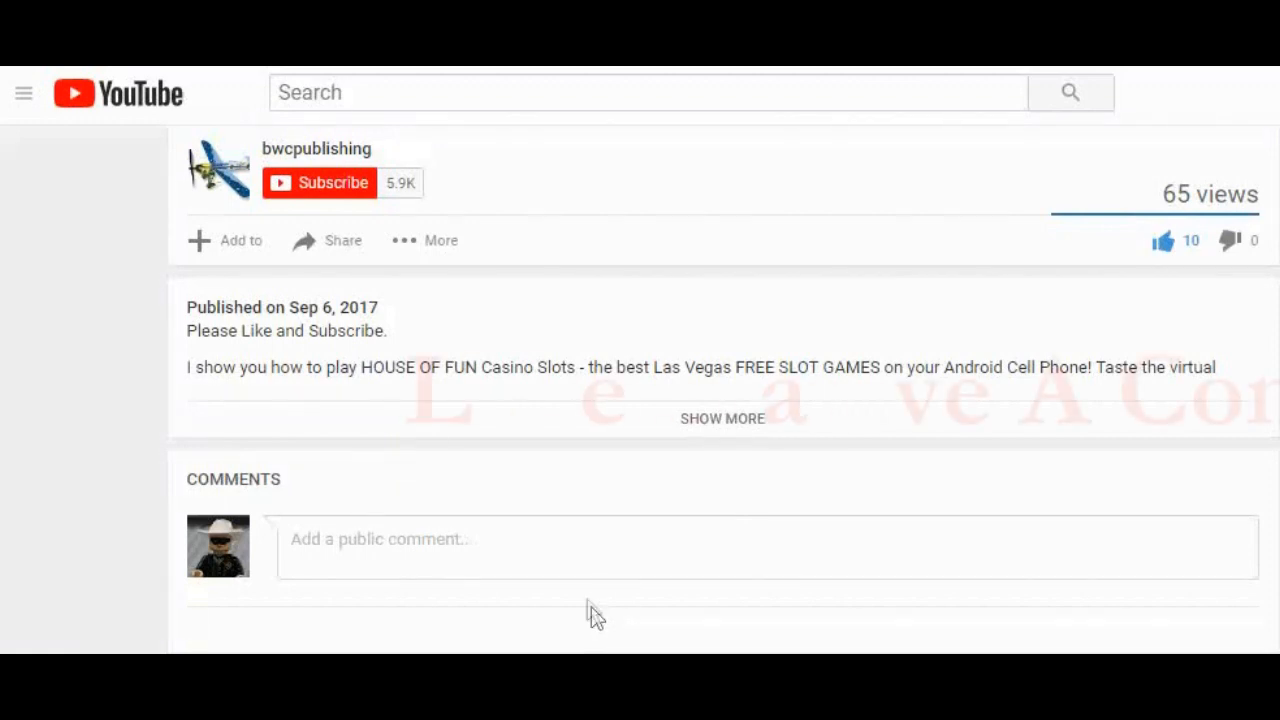
{"action": "left_click", "coordinate": [445, 543]}
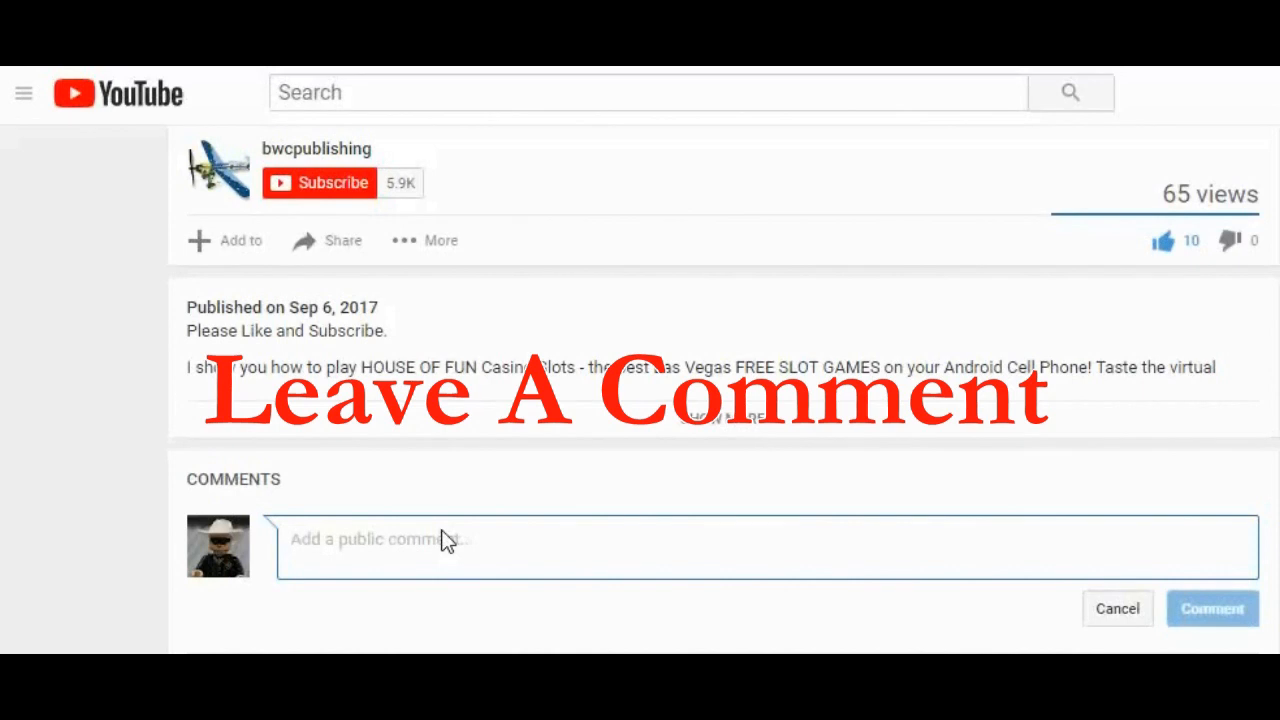
{"action": "type", "text": "Leave a commen"}
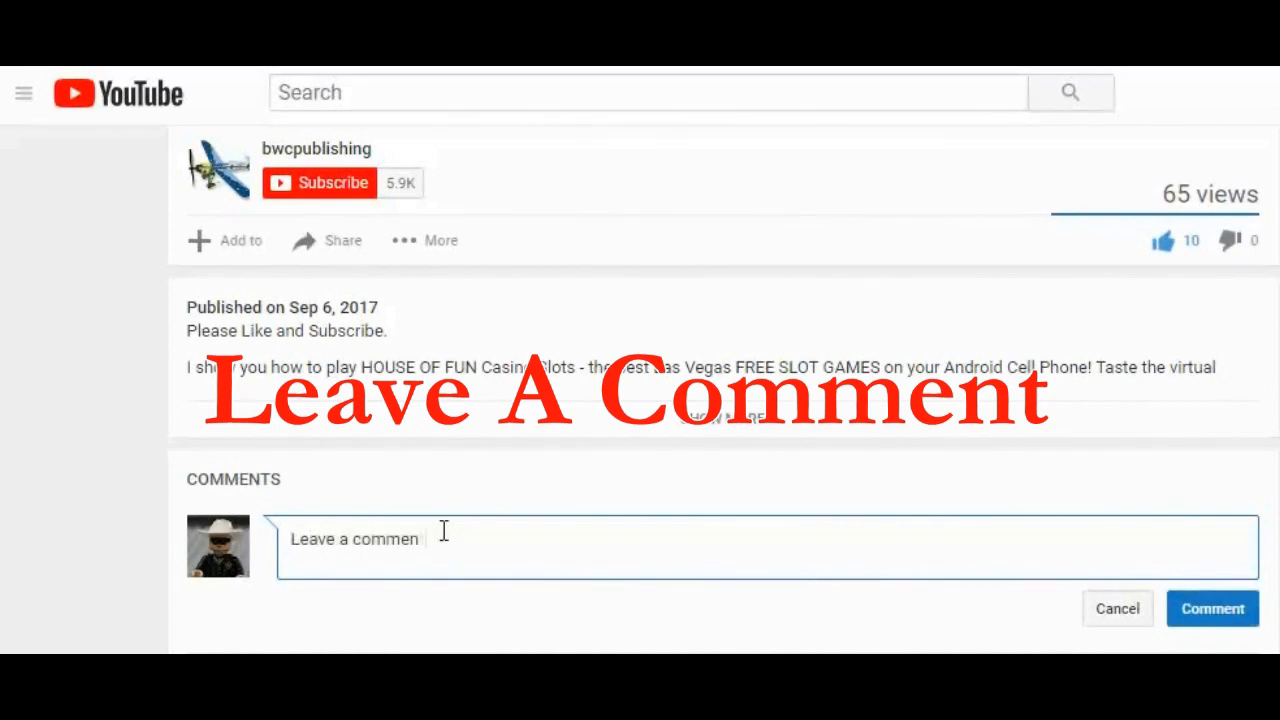
{"action": "type", "text": "t and tell m"}
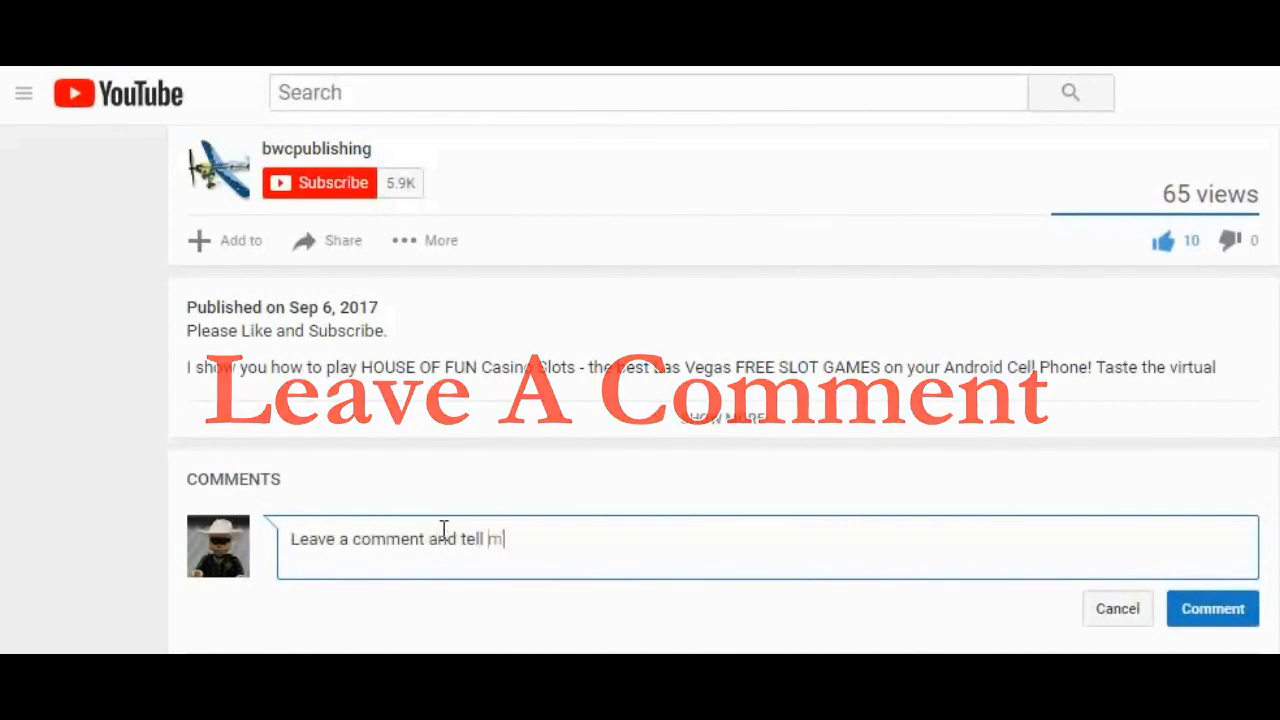
{"action": "type", "text": "e what you think"}
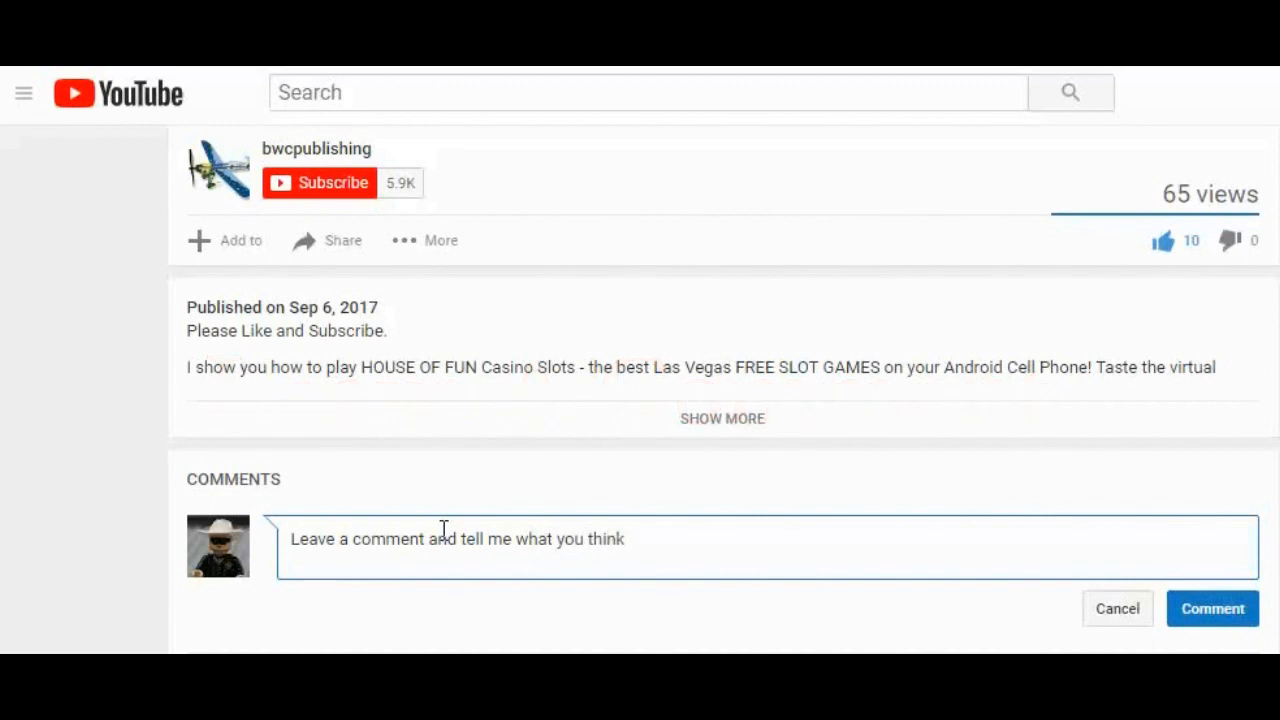
{"action": "left_click", "coordinate": [1212, 617]}
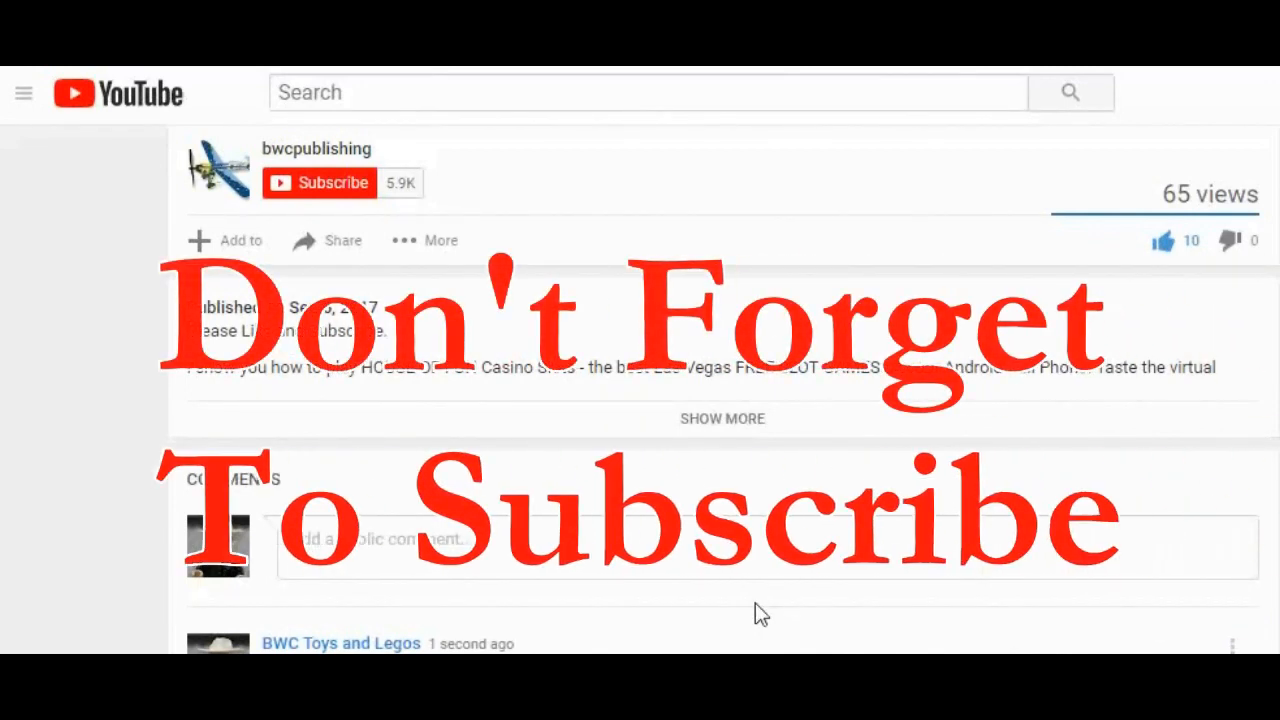
Subscribe to the bwcpublishing channel
{"action": "left_click", "coordinate": [329, 188]}
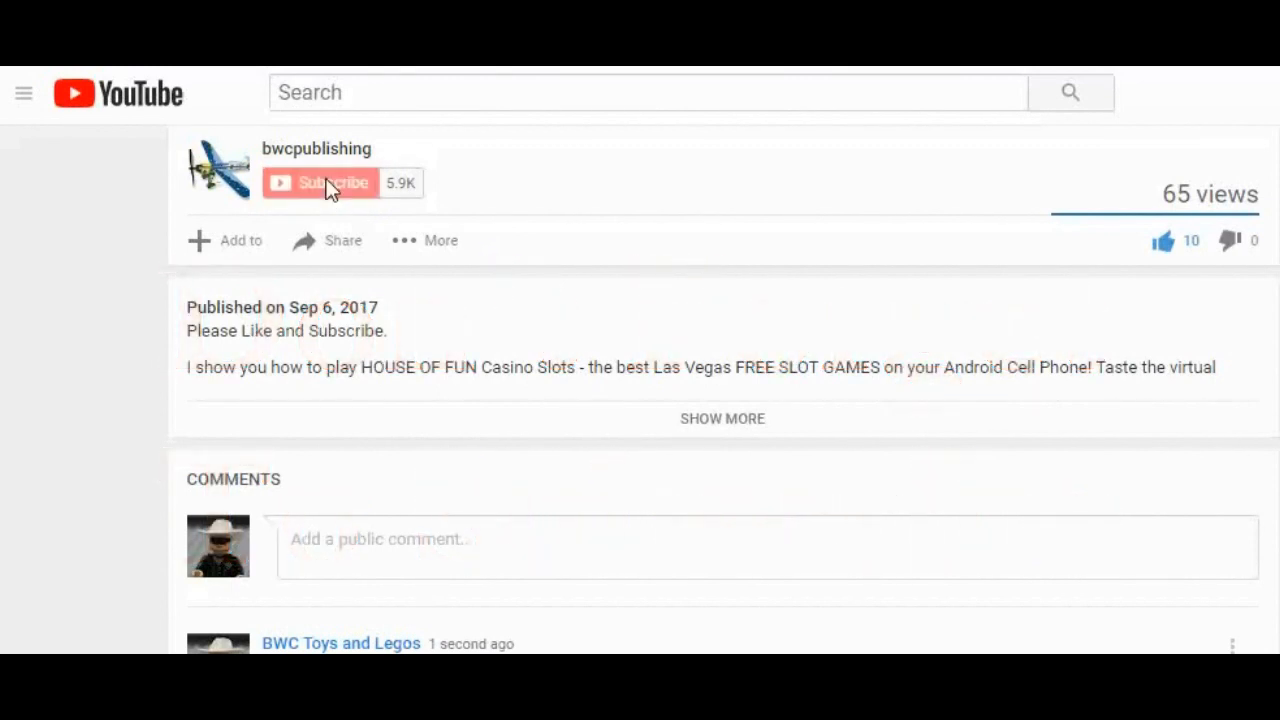